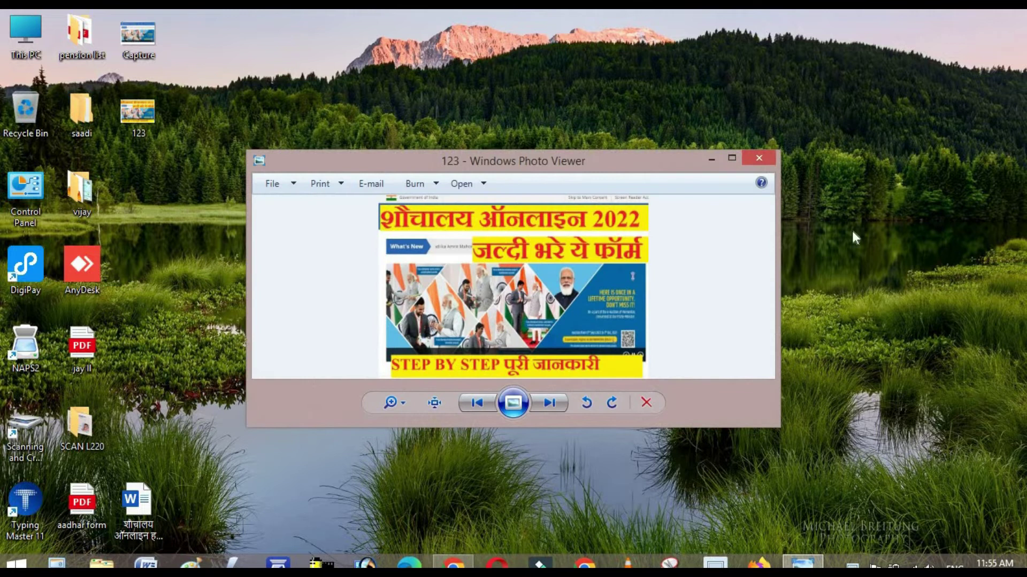
- Maximize the 'शौचालय ऑनलाइन 2022' poster image, then bring the Swachh Bharat Mission Chrome window forward
left_click(731, 158)
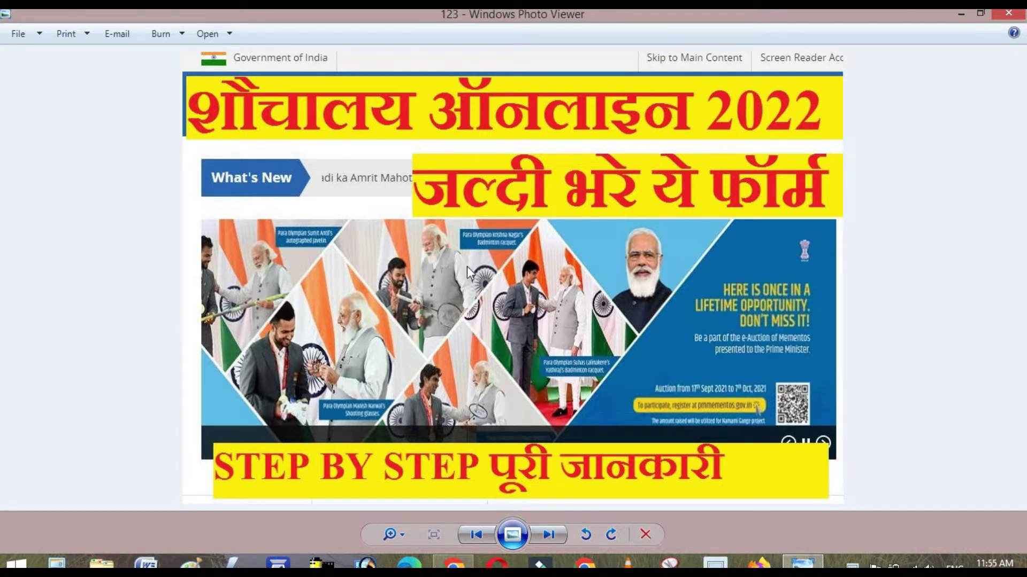
mouse_move(453, 564)
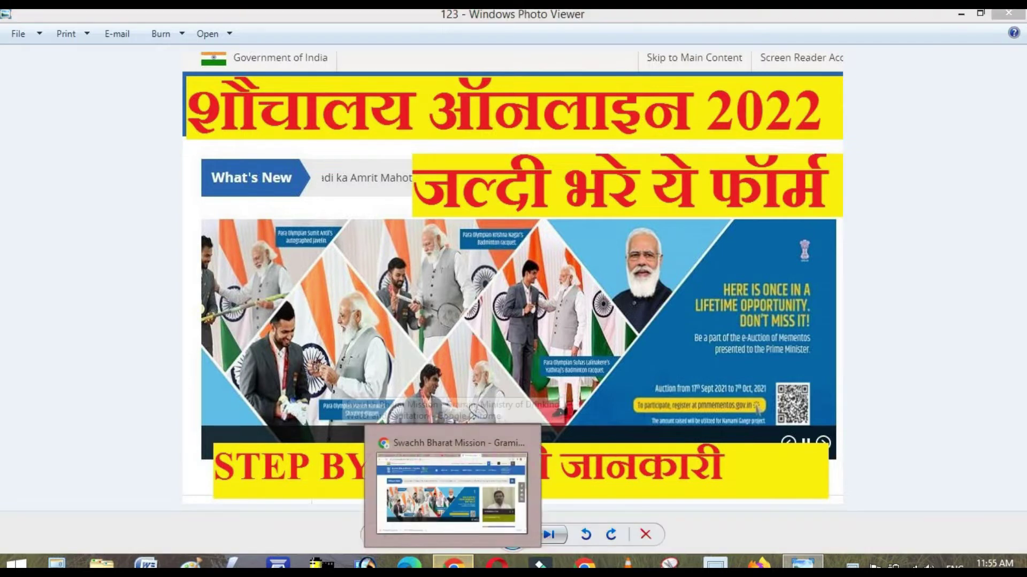
left_click(465, 492)
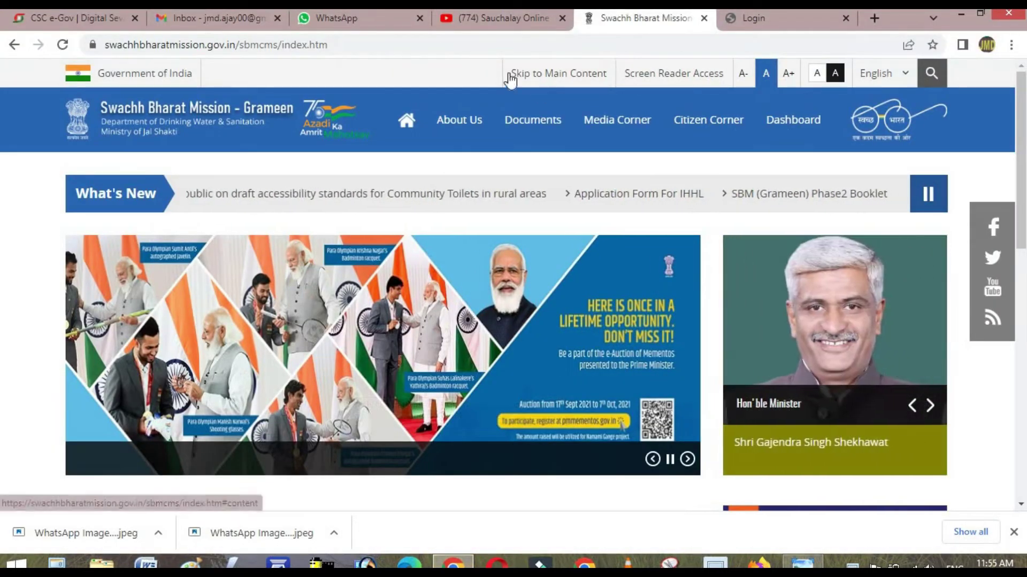
- Flip through the WhatsApp, YouTube and Gmail tabs, ending on the Swachh Bharat Mission homepage
left_click(352, 18)
left_click(463, 13)
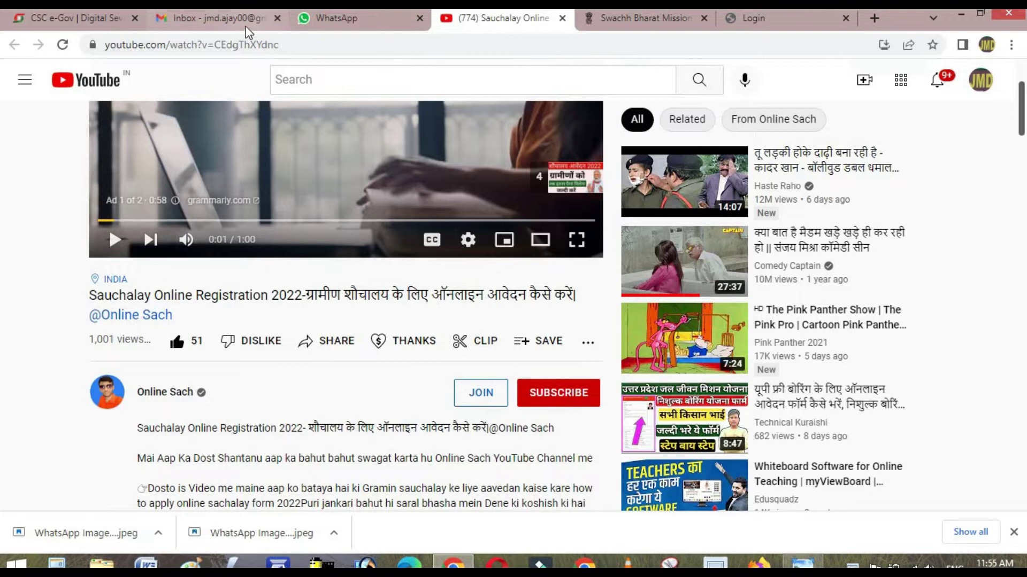
left_click(214, 18)
left_click(497, 17)
left_click(622, 12)
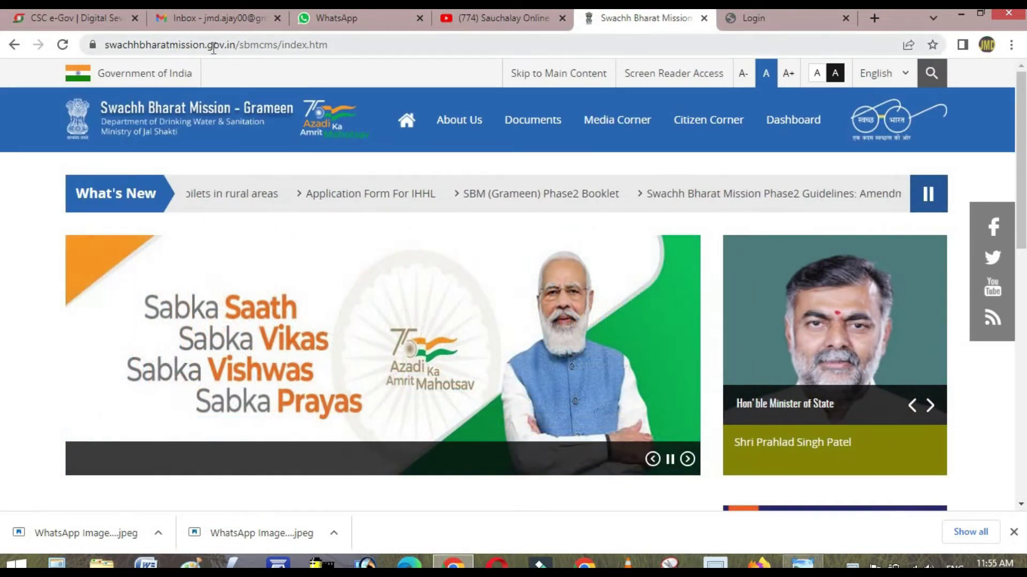
- Select the site's domain name in the address bar, then return to the page
left_click(107, 44)
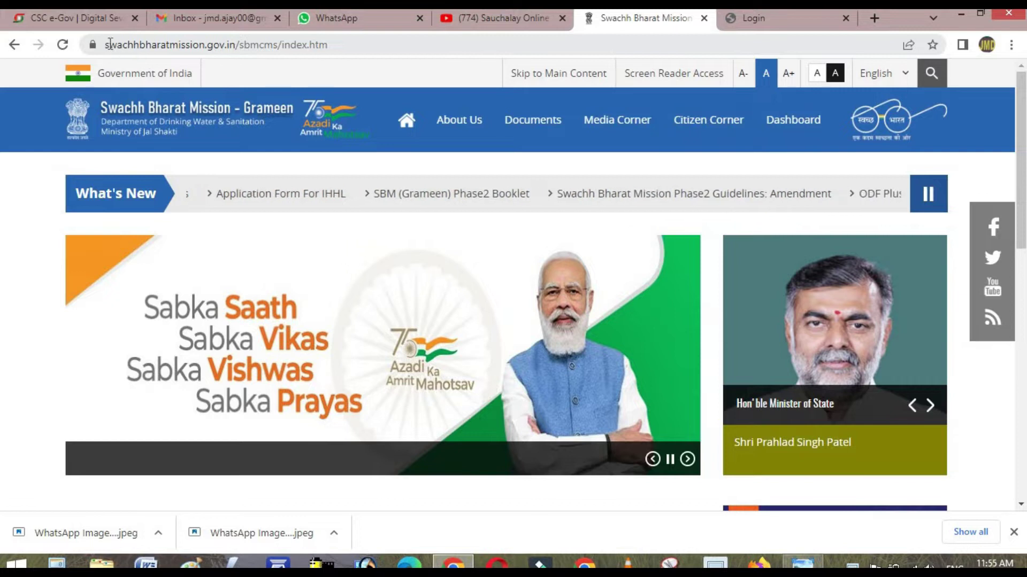
left_click_drag(106, 45, 235, 46)
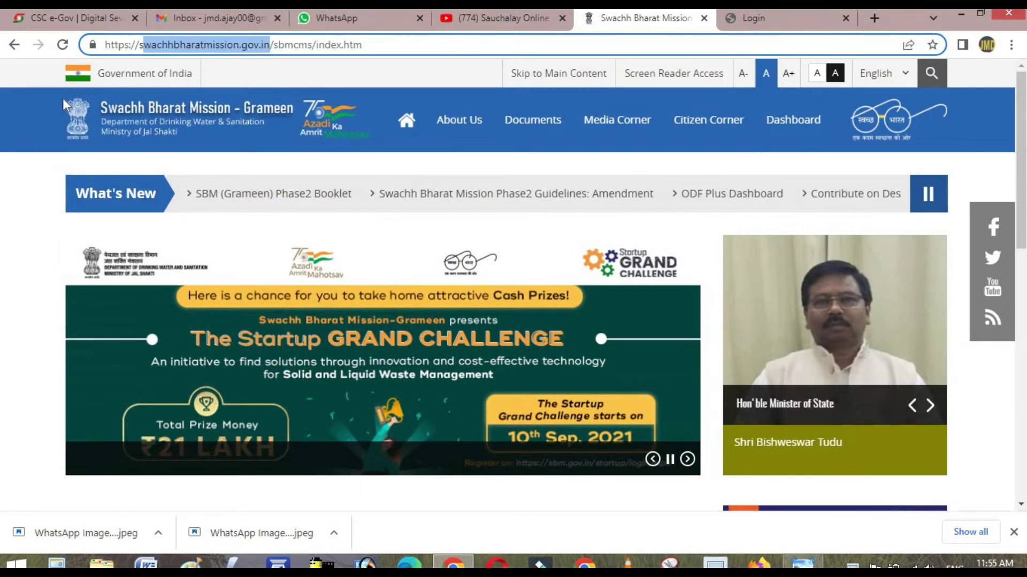
left_click(22, 107)
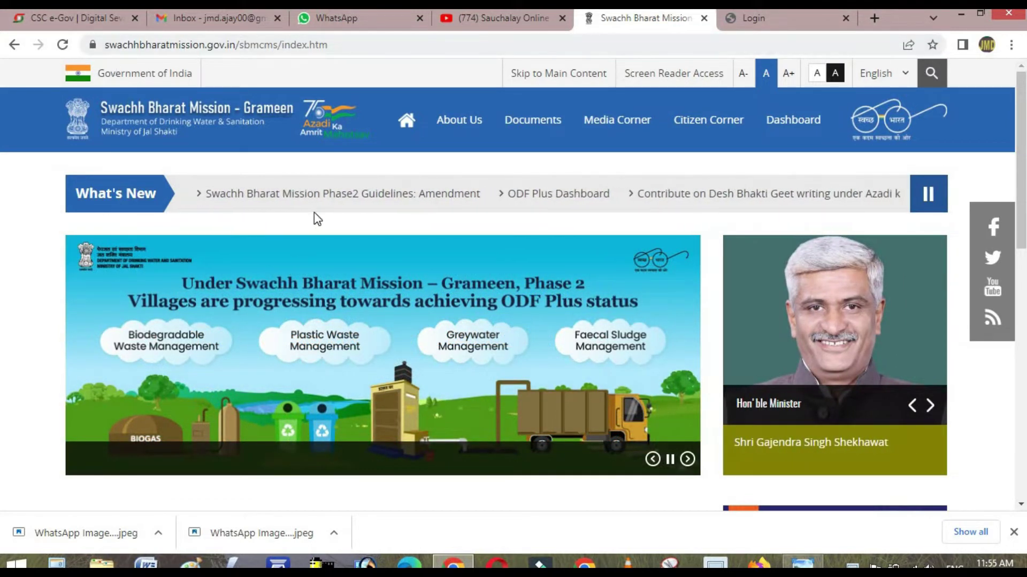
- Scroll down to the tiles row and open the Application Form For IHHL
scroll(267, 256, "down", 3)
scroll(266, 257, "down", 4)
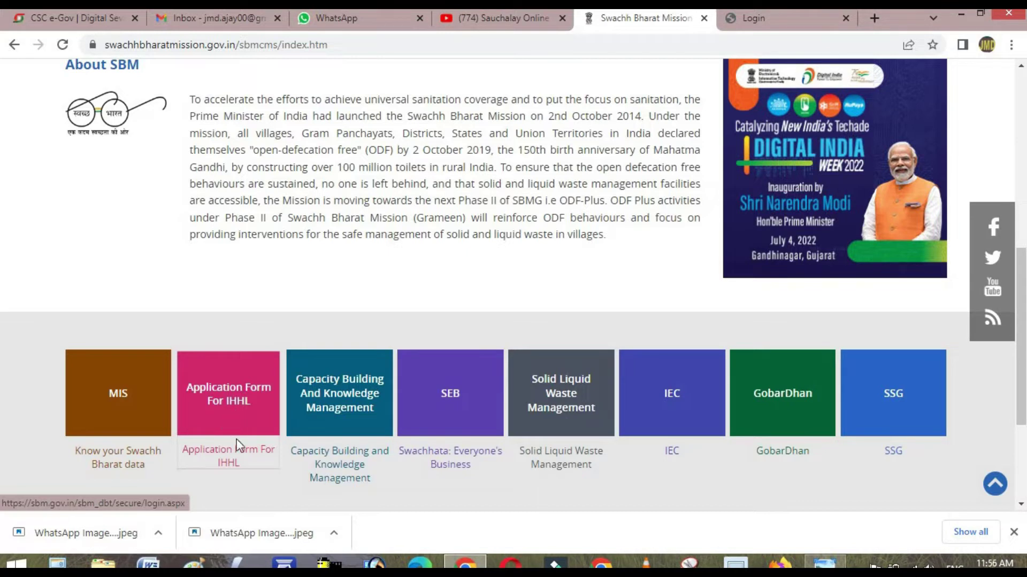
left_click(231, 402)
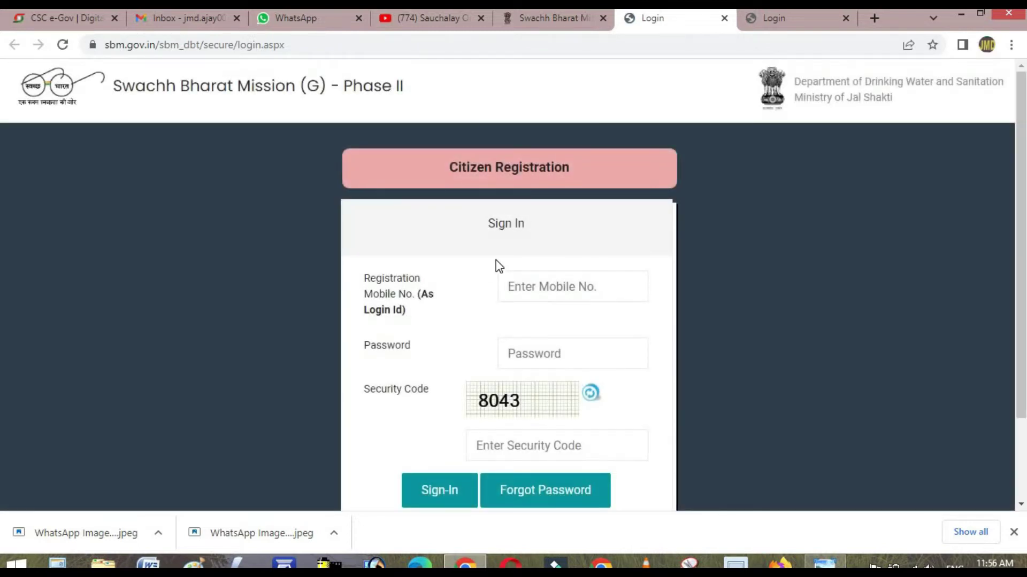
- Review the Sign In form, then switch to the Citizen Registration form
scroll(701, 367, "down", 2)
scroll(747, 362, "up", 1)
scroll(747, 358, "up", 2)
scroll(567, 394, "down", 2)
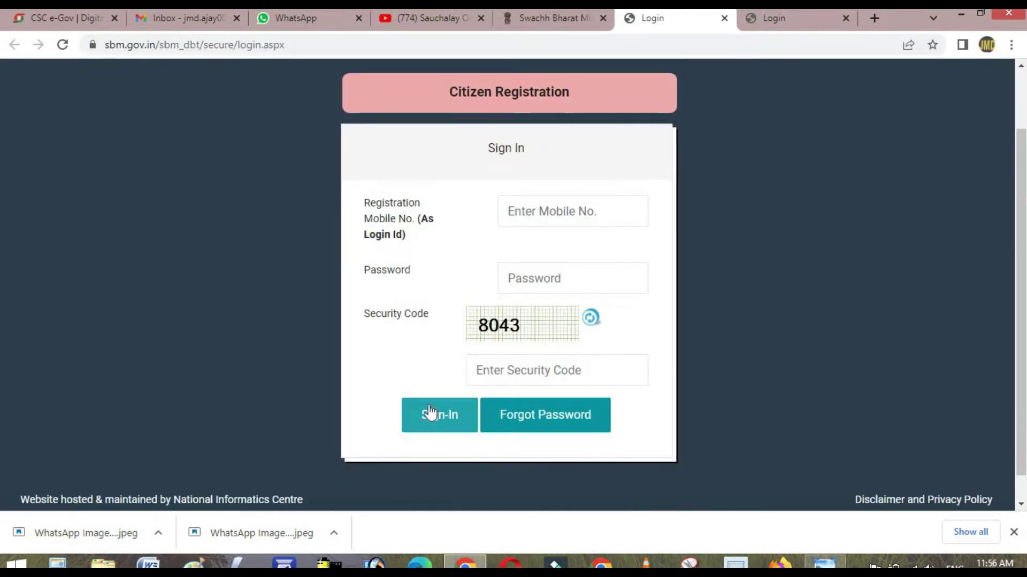
scroll(783, 310, "up", 2)
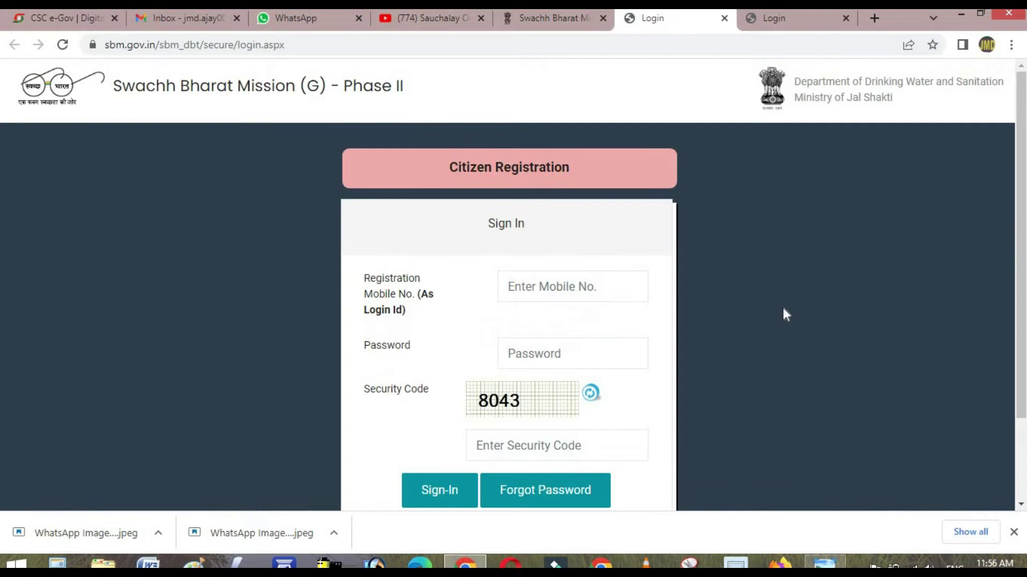
left_click(503, 174)
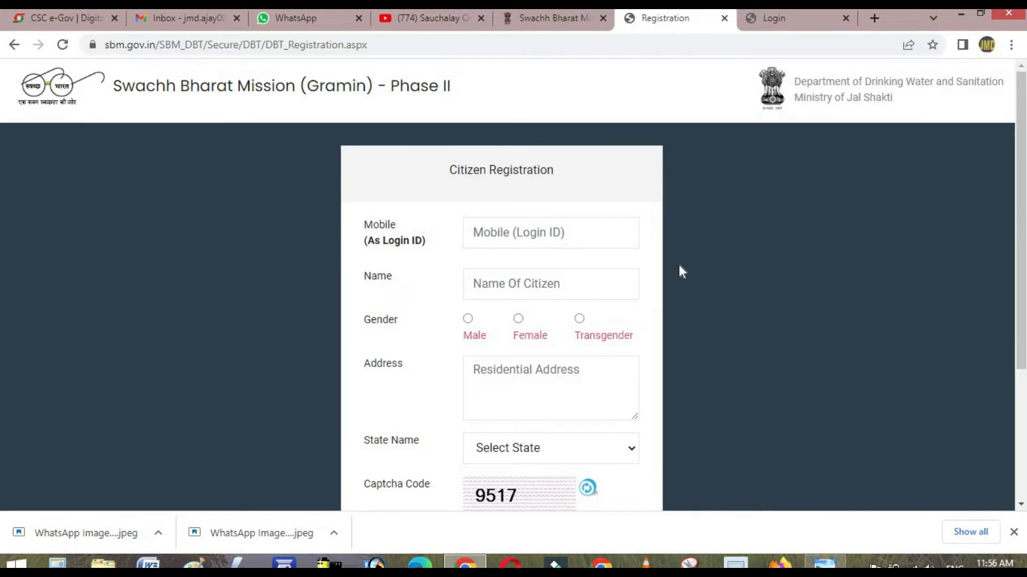
- Look over the mobile, name and address fields of the registration form
left_click(471, 231)
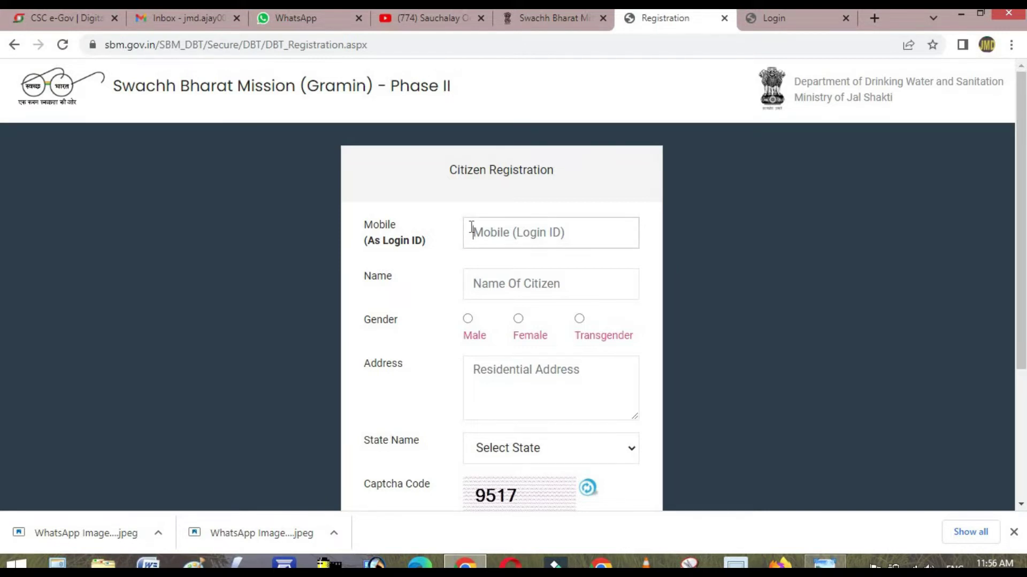
left_click(500, 282)
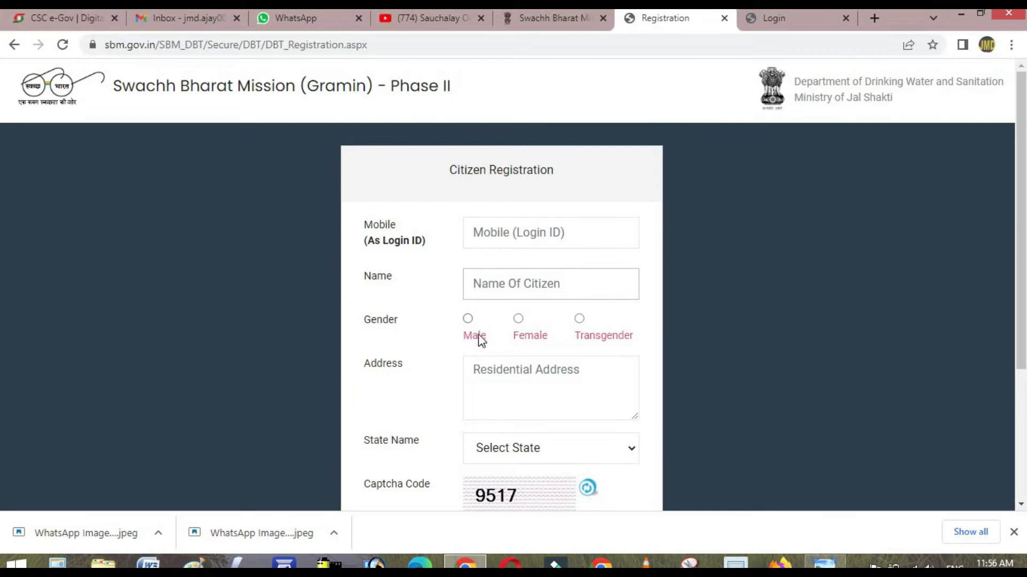
scroll(626, 347, "down", 1)
left_click(550, 309)
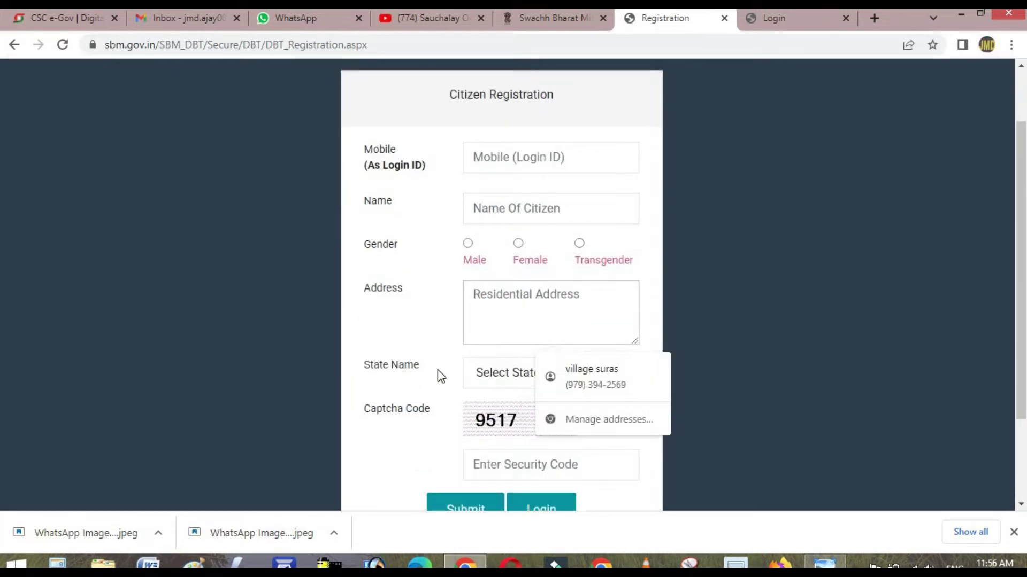
scroll(437, 371, "down", 1)
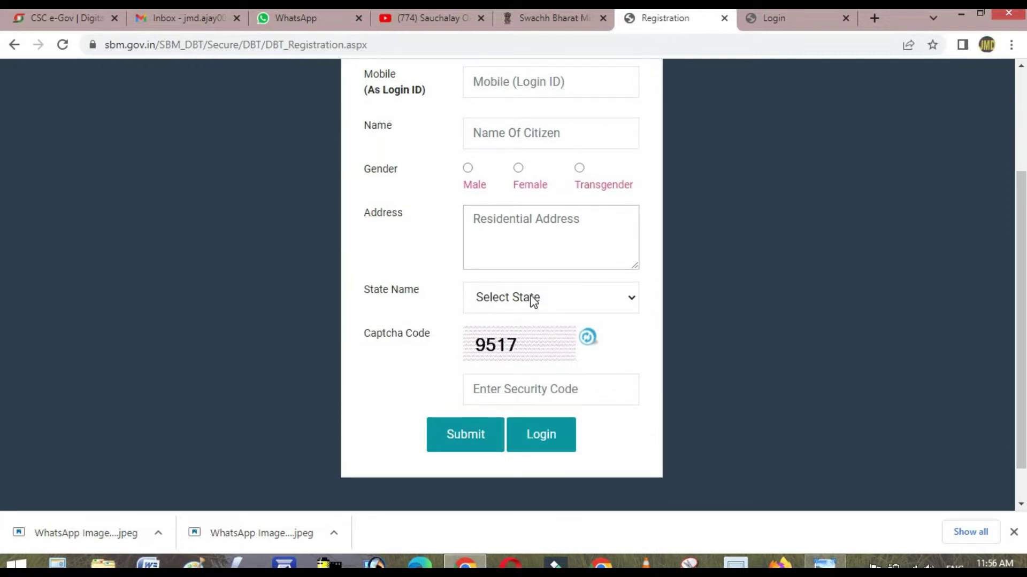
scroll(524, 246, "up", 1)
- Enter the mobile number, the citizen's name, gender Male and the residential address
left_click(502, 161)
type("9999999999")
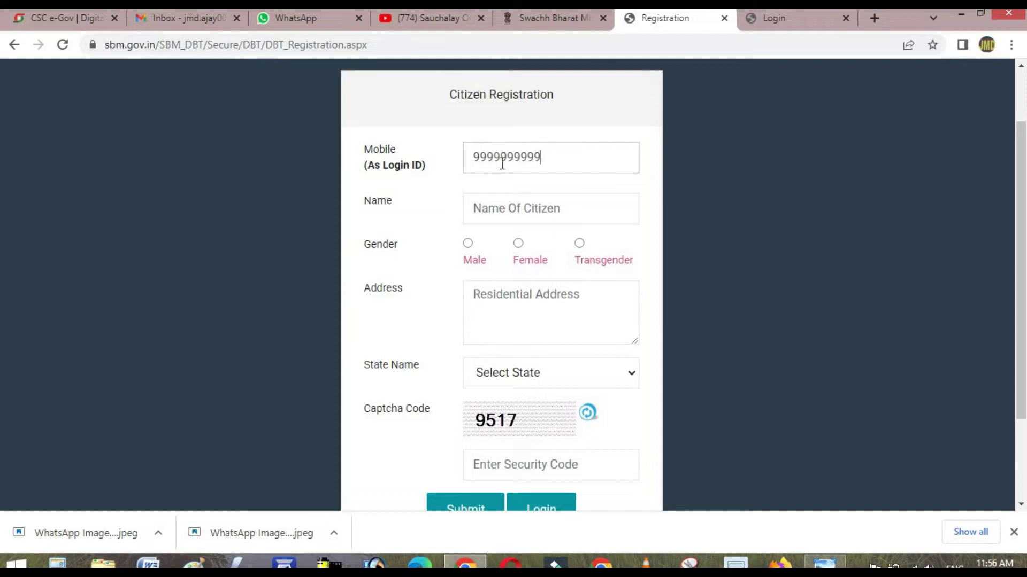
left_click(516, 211)
type("R")
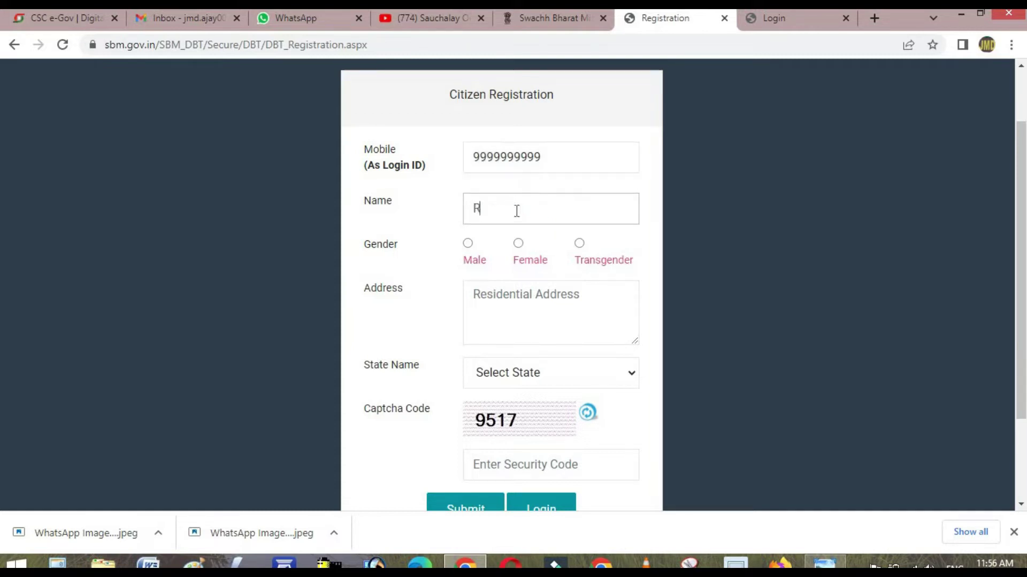
type("AMESH")
left_click(468, 244)
left_click(500, 295)
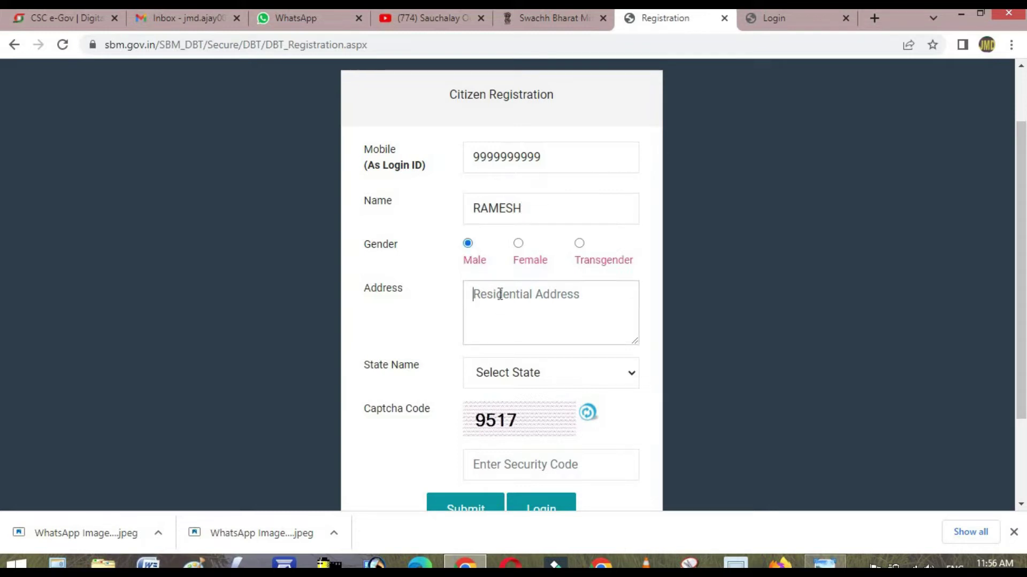
type("KLK")
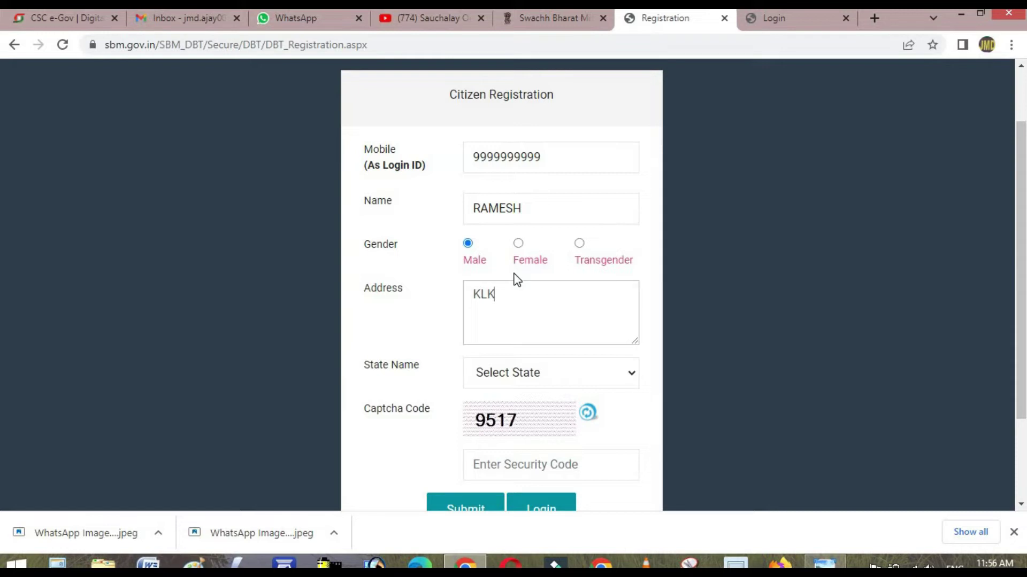
key("BackSpace")
key("BackSpace")
key("BackSpace")
type("GKP")
- Choose Uttar Pradesh as the state
left_click(528, 375)
scroll(532, 299, "down", 5)
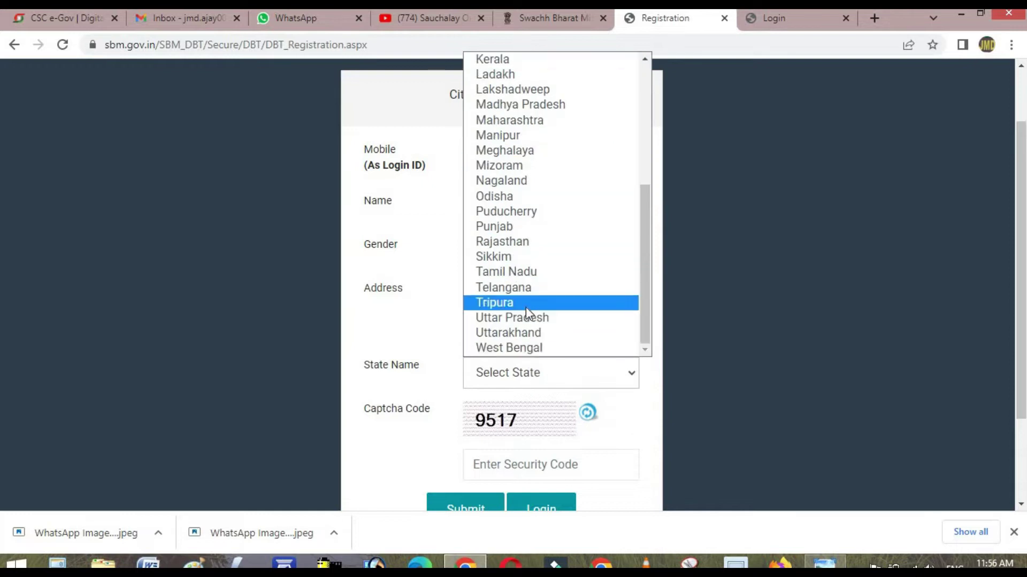
left_click(528, 318)
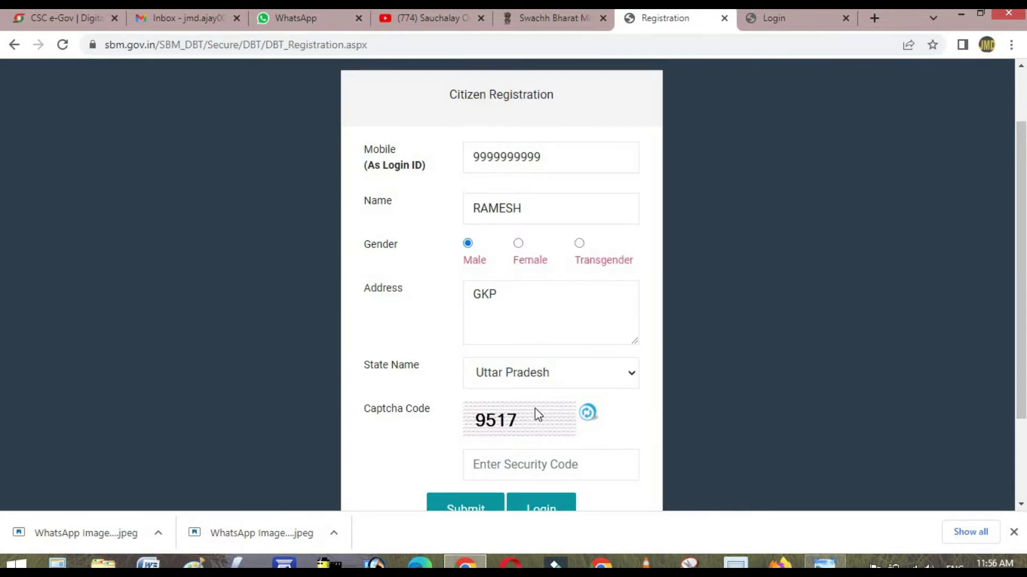
- Scroll through the filled-in form and go to the Login page
scroll(489, 401, "down", 2)
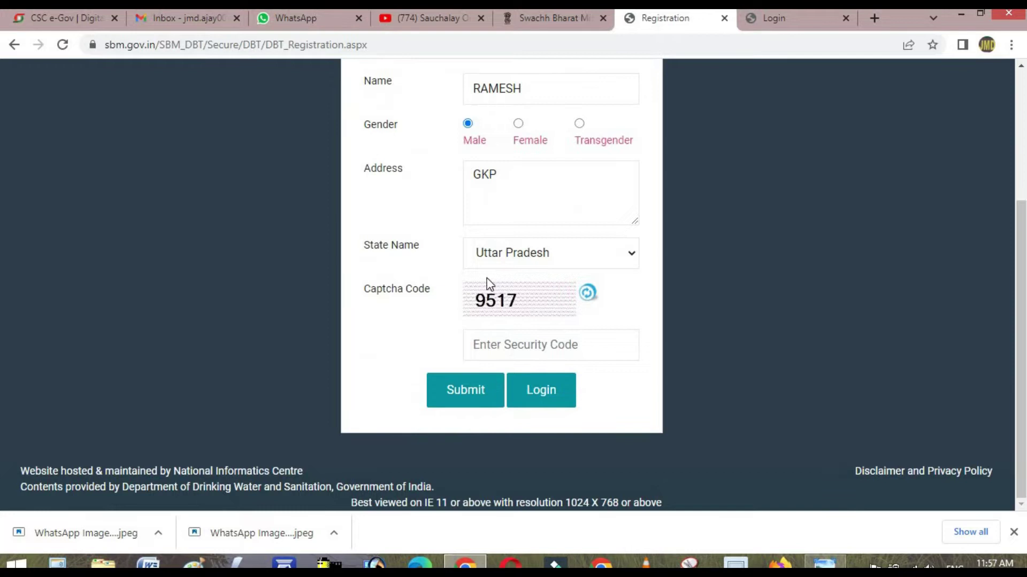
scroll(548, 294, "up", 4)
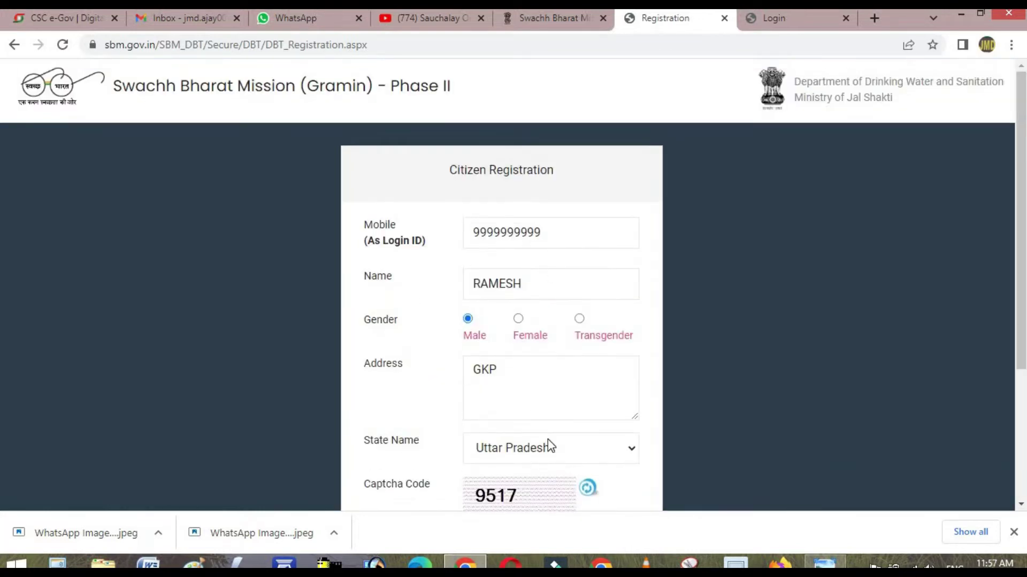
scroll(549, 436, "down", 3)
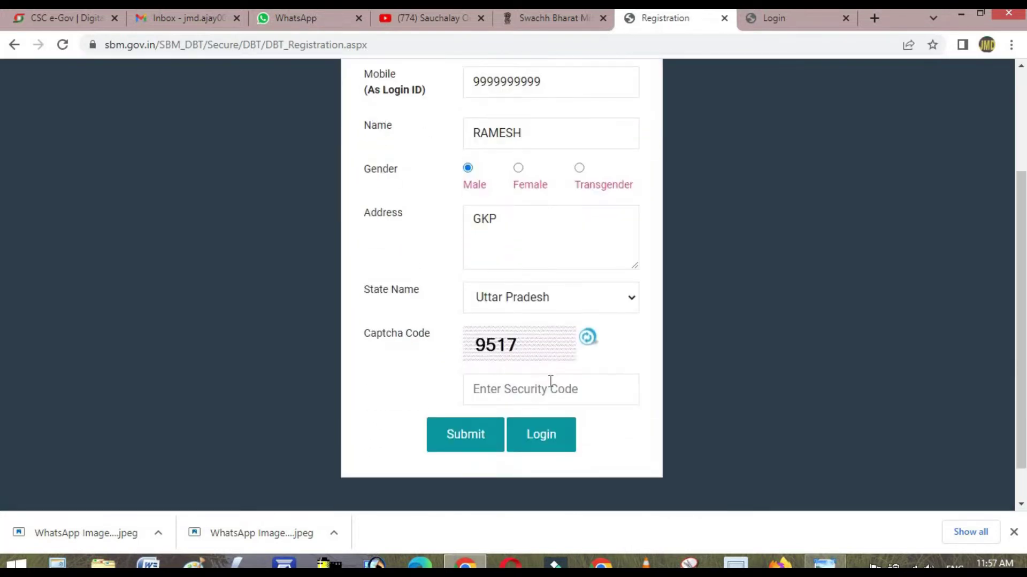
scroll(687, 327, "up", 3)
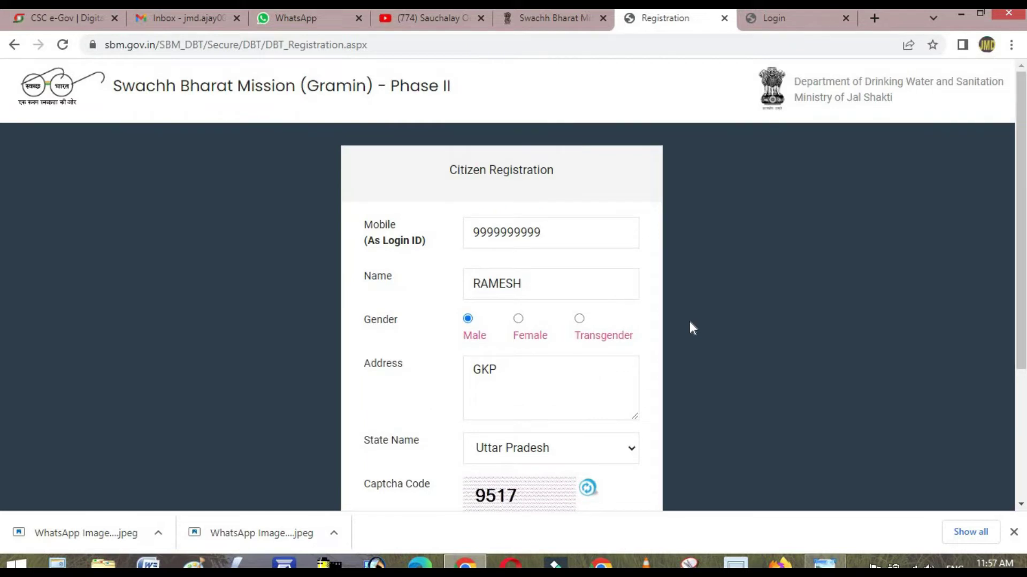
scroll(661, 346, "down", 4)
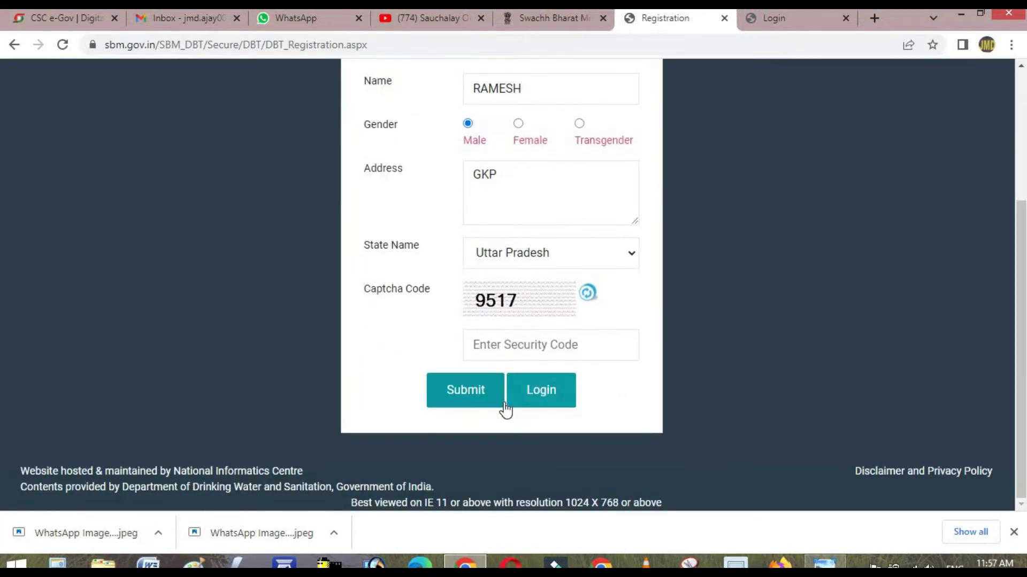
left_click(546, 398)
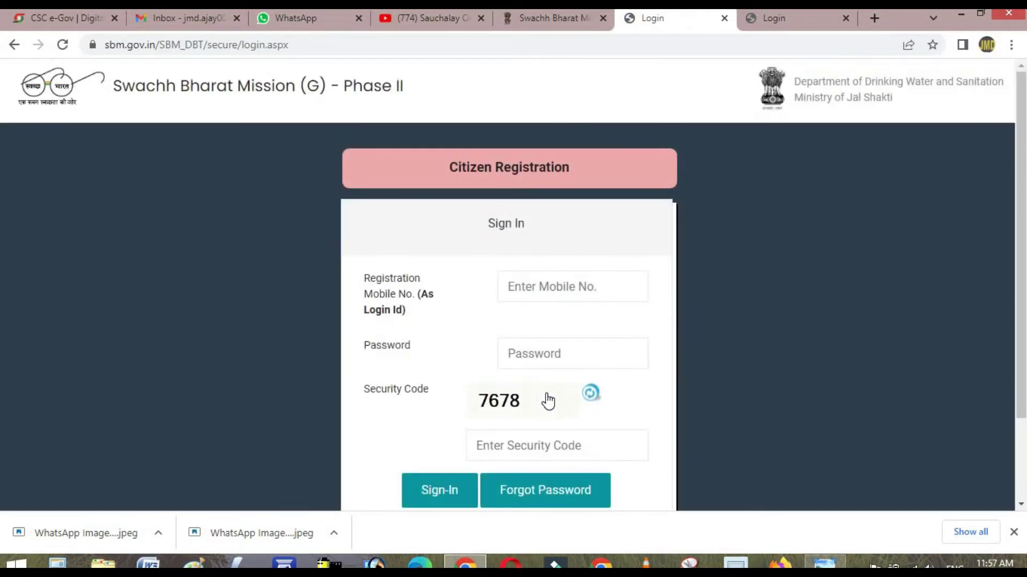
- Sign in using the saved mobile number, the account password and the security code
left_click(529, 287)
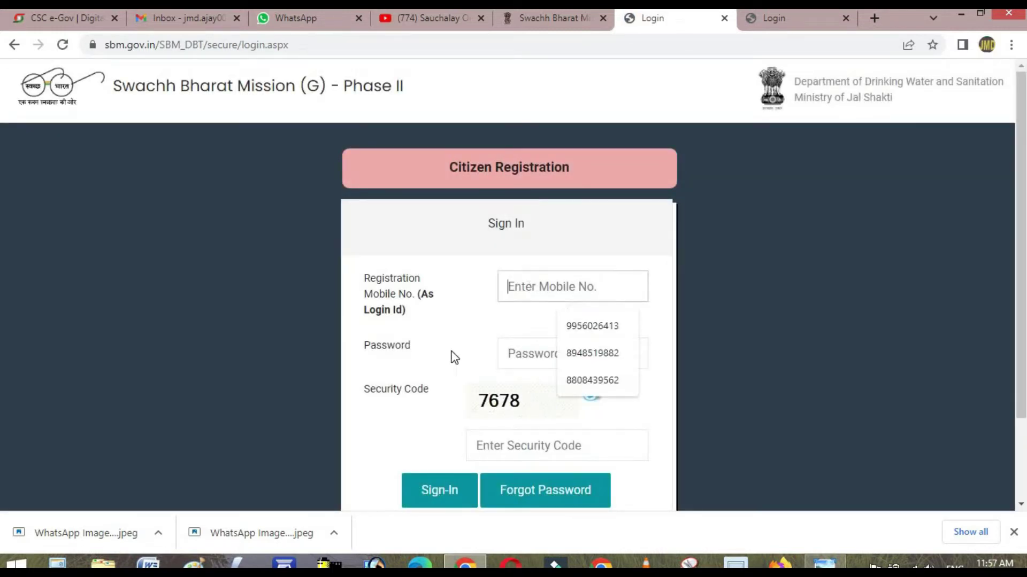
left_click(521, 353)
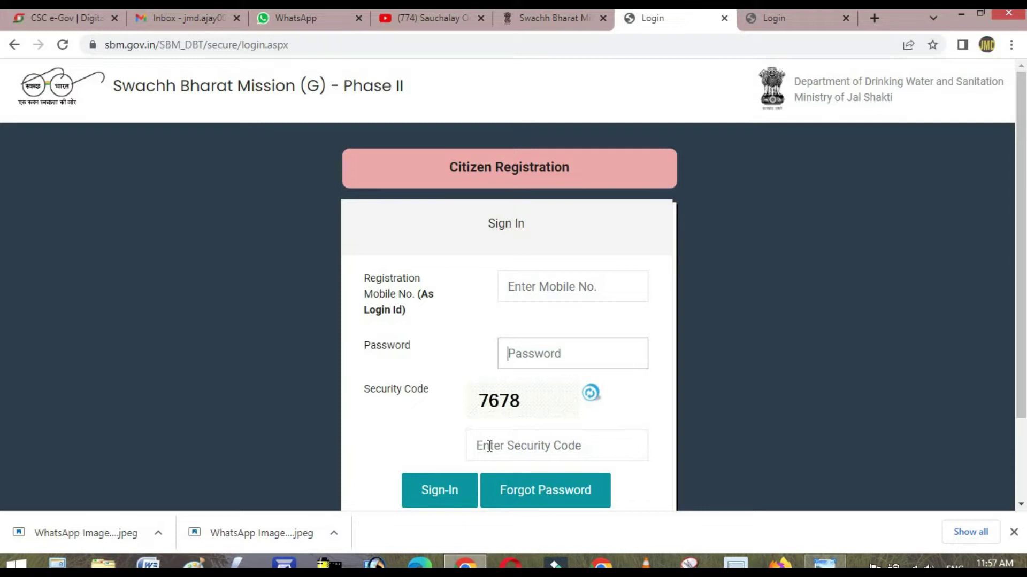
left_click(515, 279)
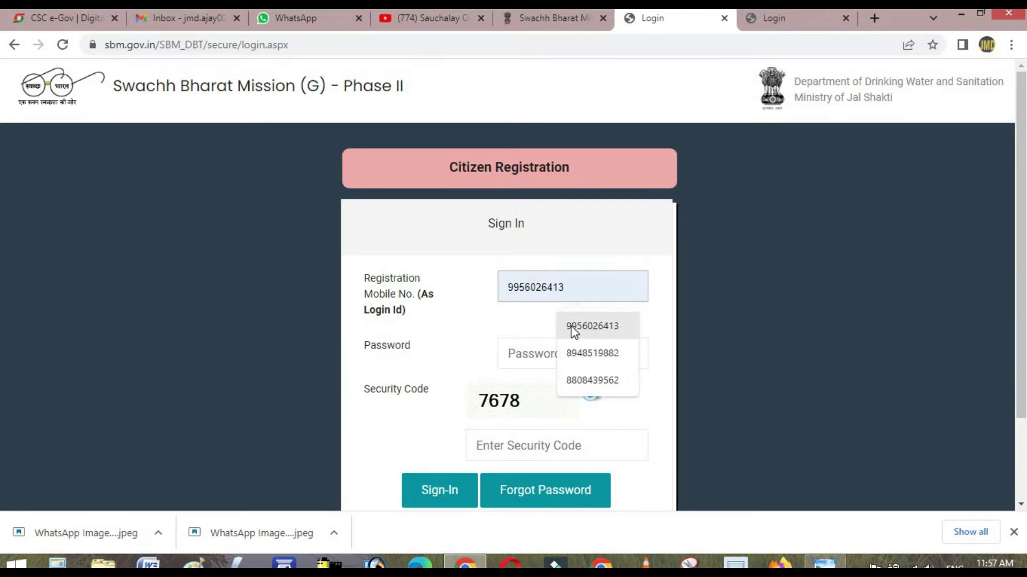
left_click(574, 327)
left_click(556, 357)
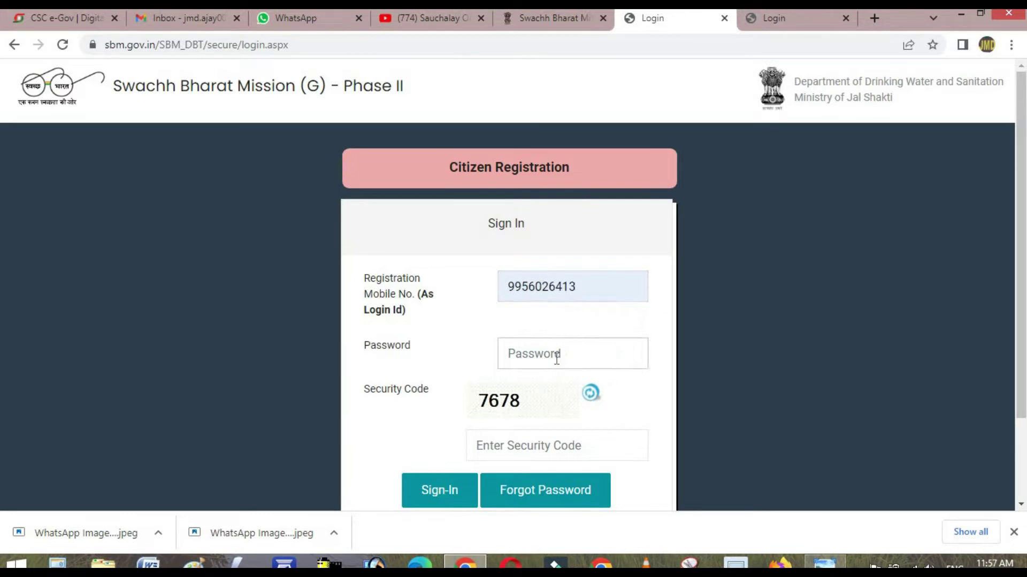
key("Caps_Lock")
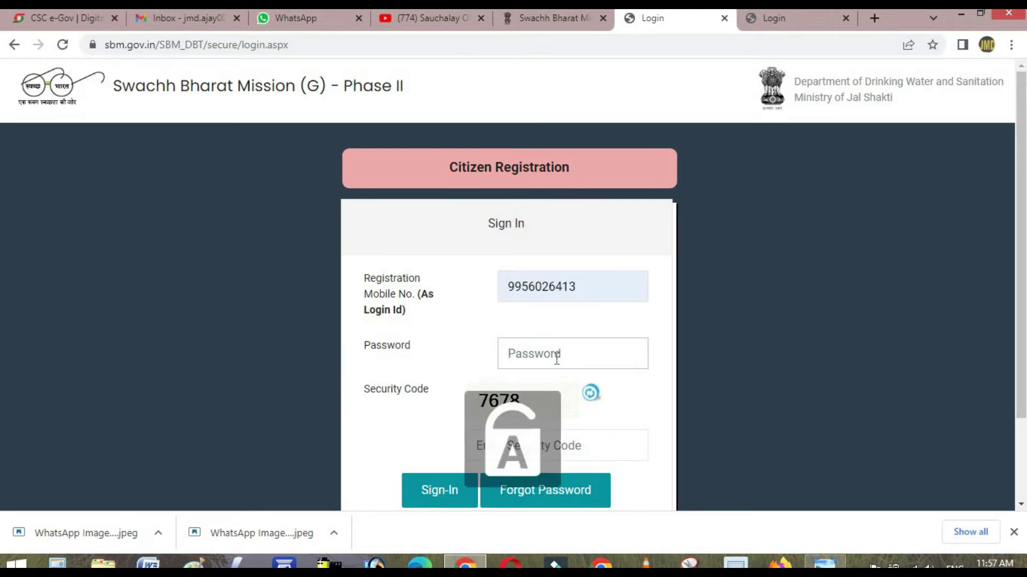
type("*")
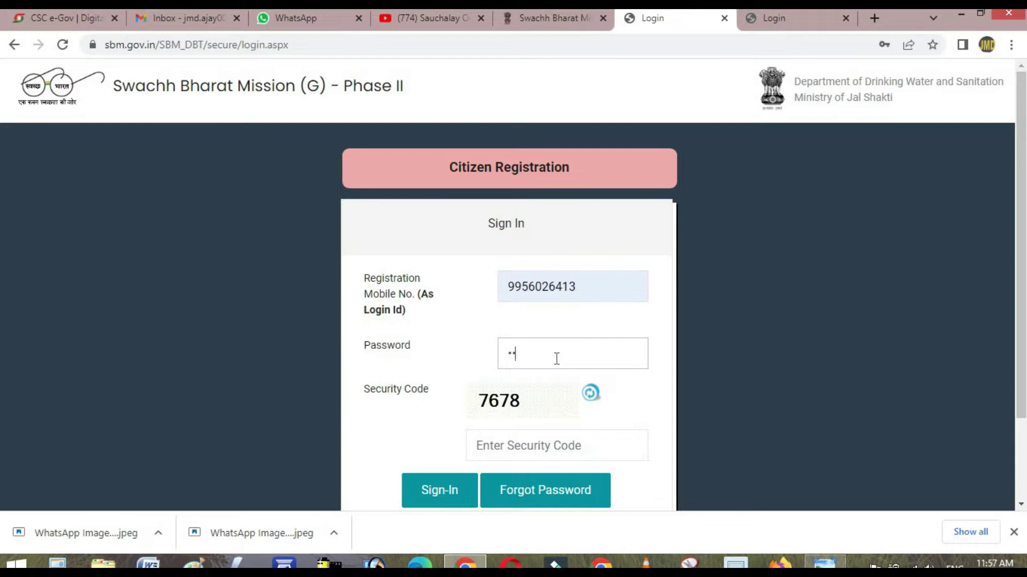
type("******")
left_click(549, 442)
type("7678")
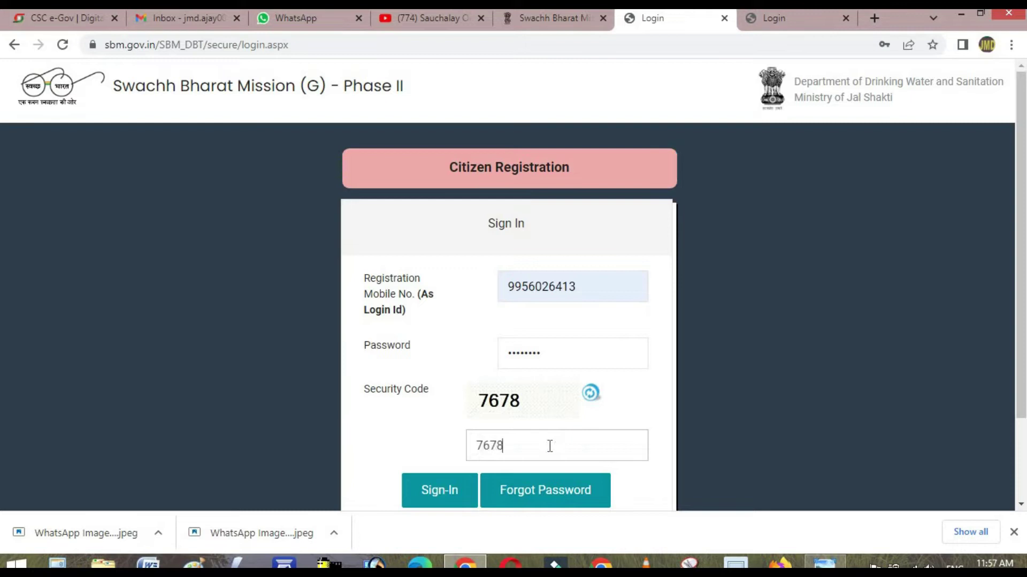
left_click(428, 489)
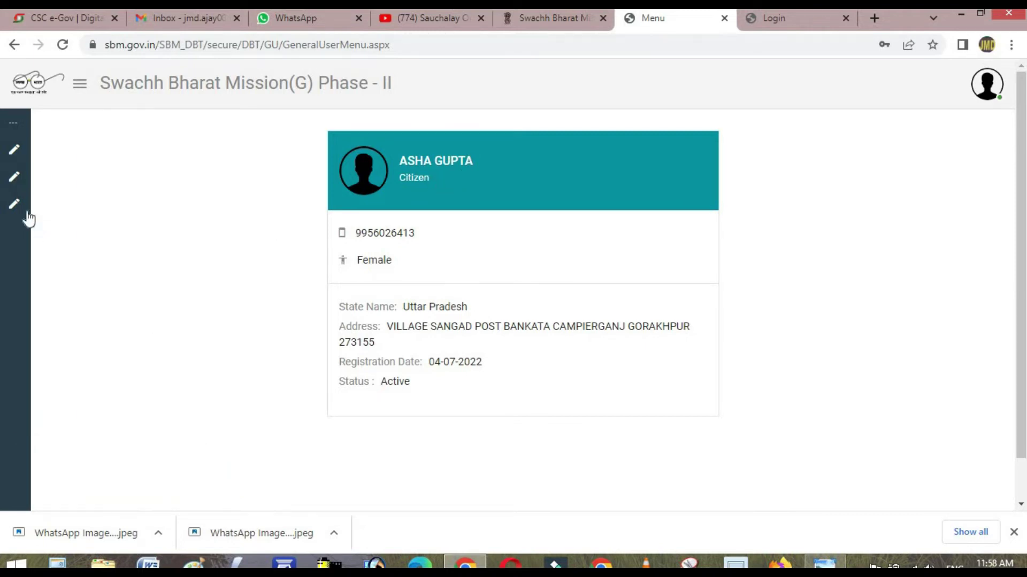
- Start a New Application from the sidebar to bring up the IHHL form
mouse_move(11, 165)
left_click(71, 155)
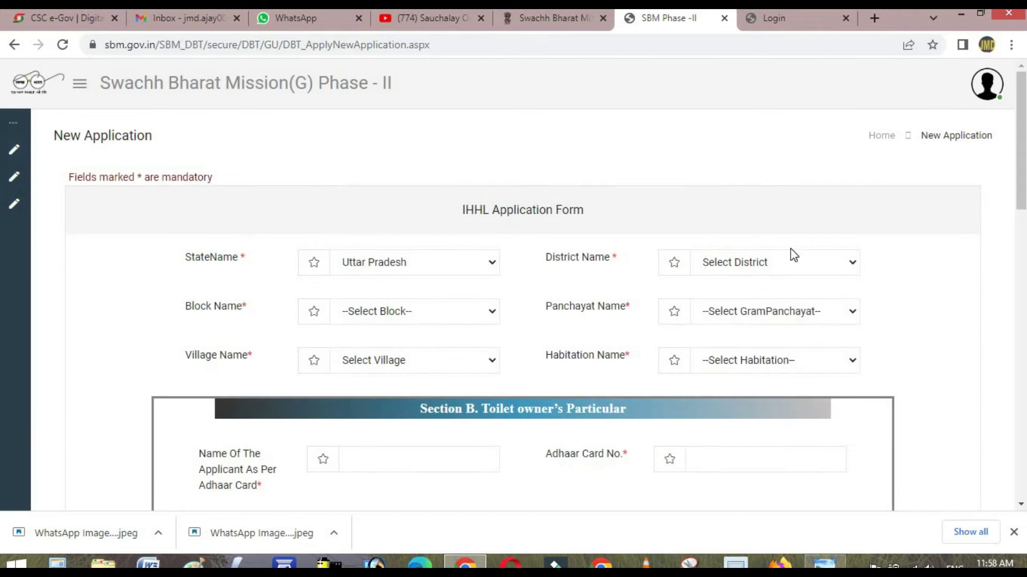
scroll(958, 286, "down", 3)
scroll(588, 225, "up", 2)
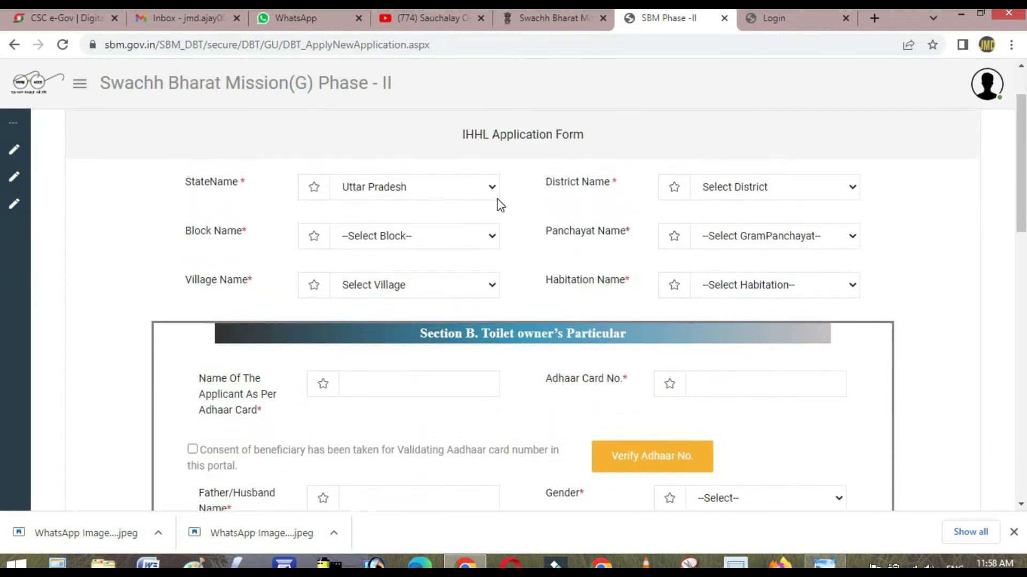
- Check the State, District, Block, Panchayat, Village and Habitation lists, keeping Uttar Pradesh
left_click(463, 189)
left_click(463, 189)
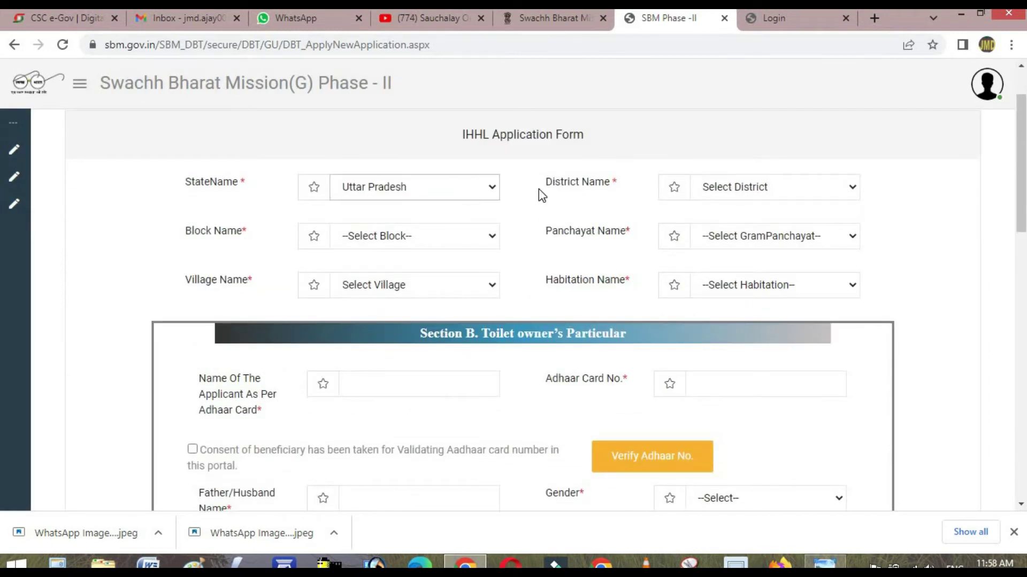
left_click(824, 187)
left_click(823, 187)
left_click(409, 236)
left_click(409, 237)
left_click(745, 239)
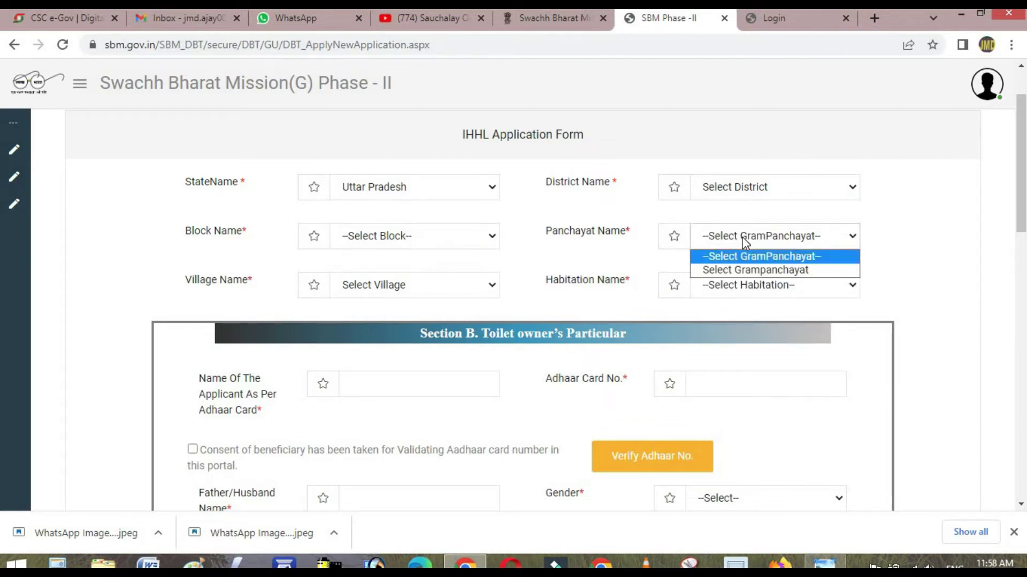
left_click(744, 239)
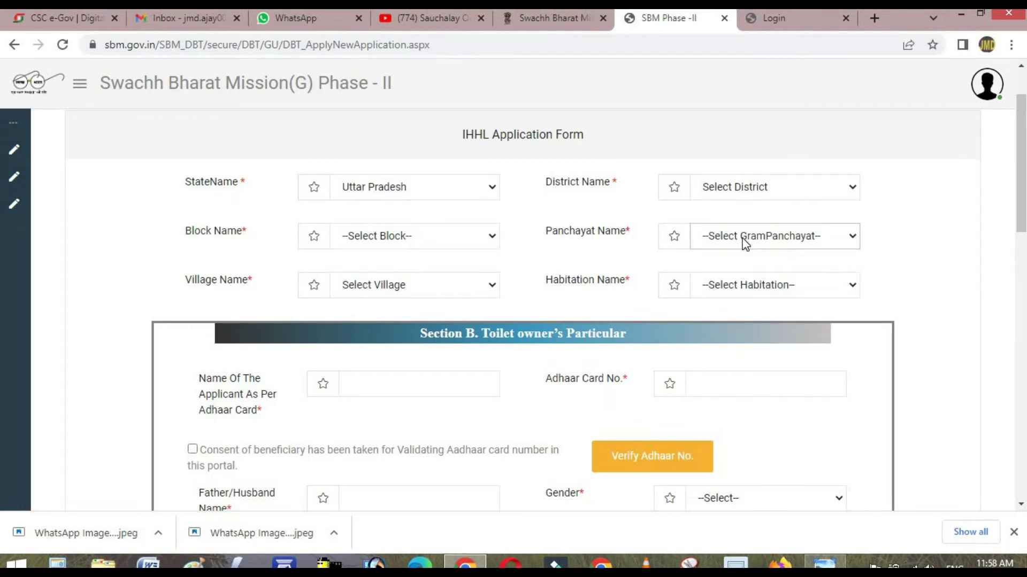
left_click(467, 292)
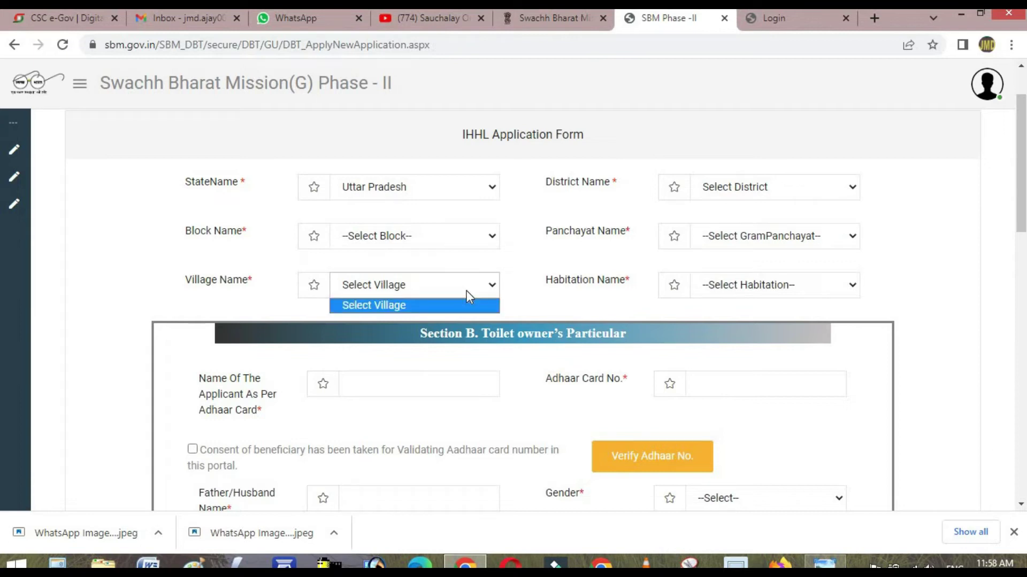
left_click(772, 285)
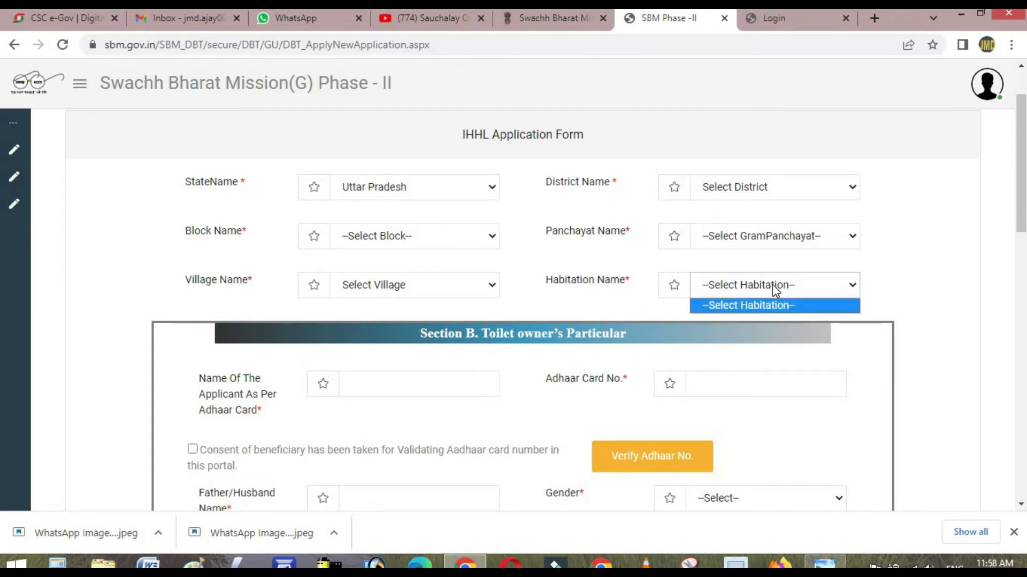
scroll(385, 390, "down", 2)
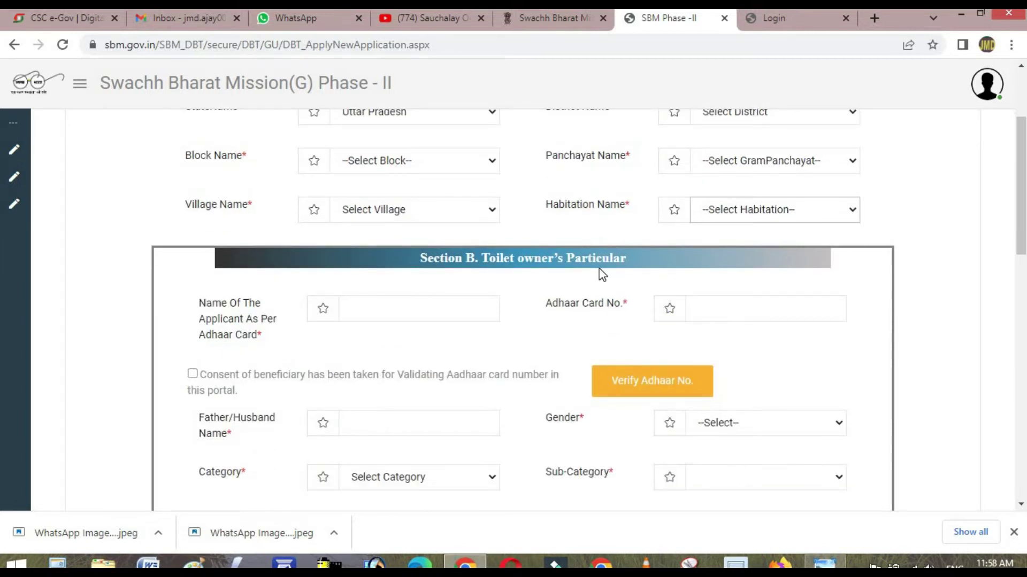
left_click(383, 315)
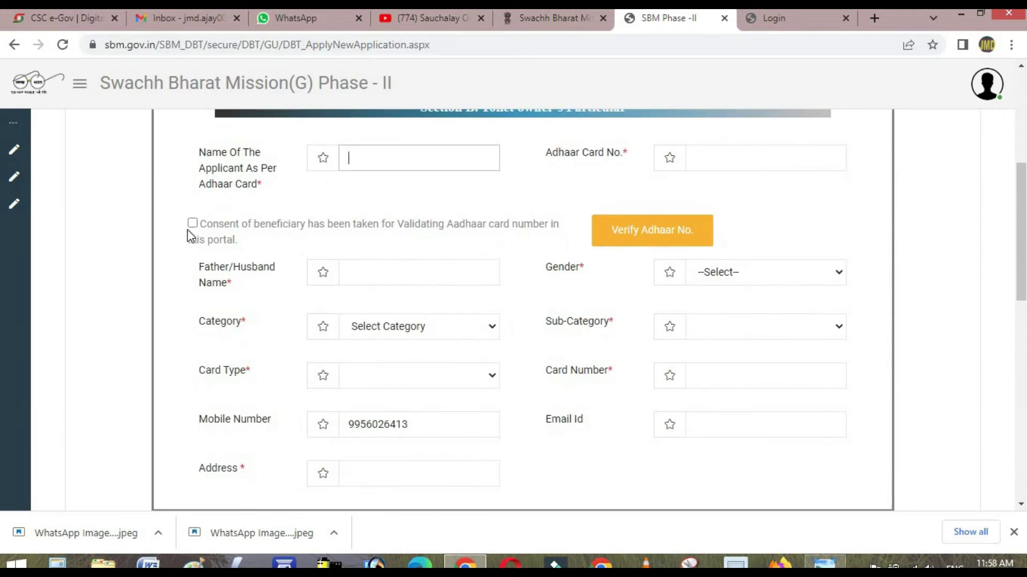
left_click(193, 223)
left_click(420, 230)
scroll(514, 284, "down", 2)
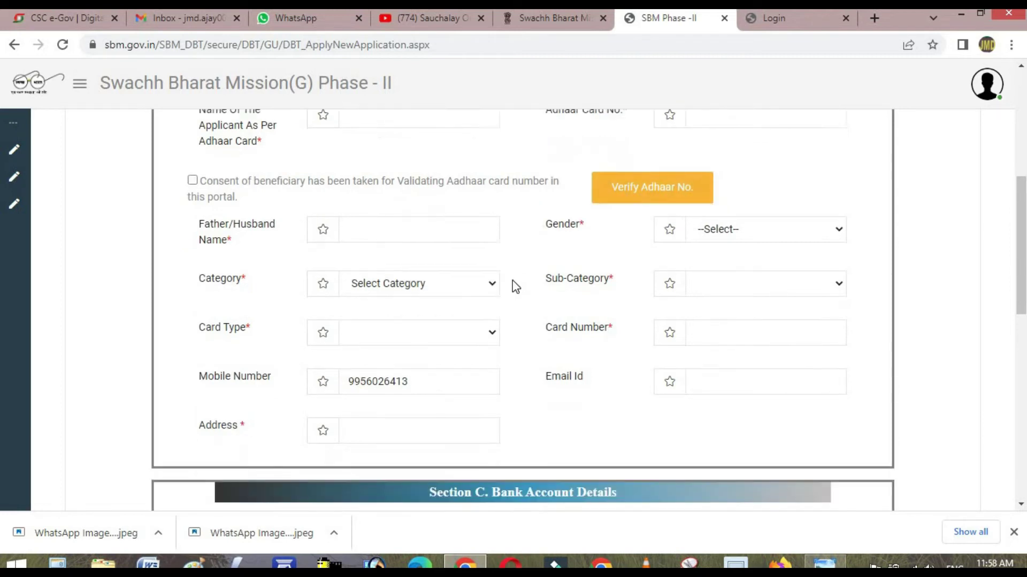
scroll(481, 242, "up", 1)
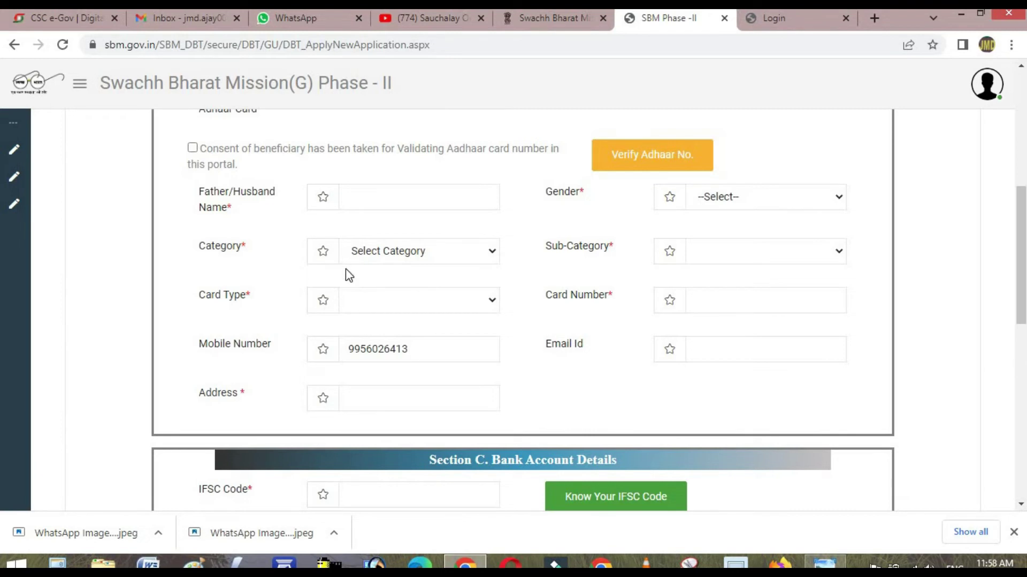
left_click(378, 256)
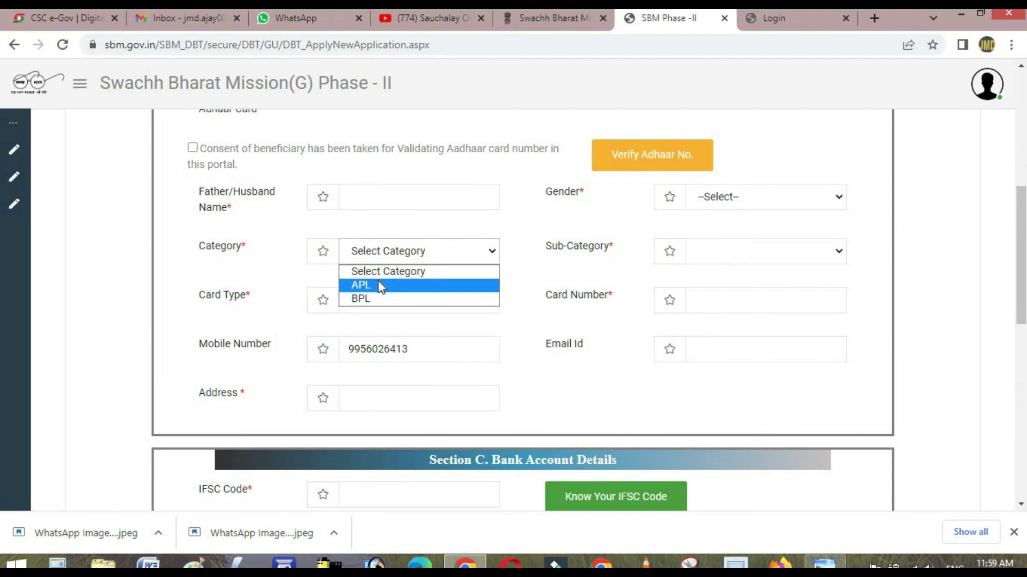
left_click(515, 288)
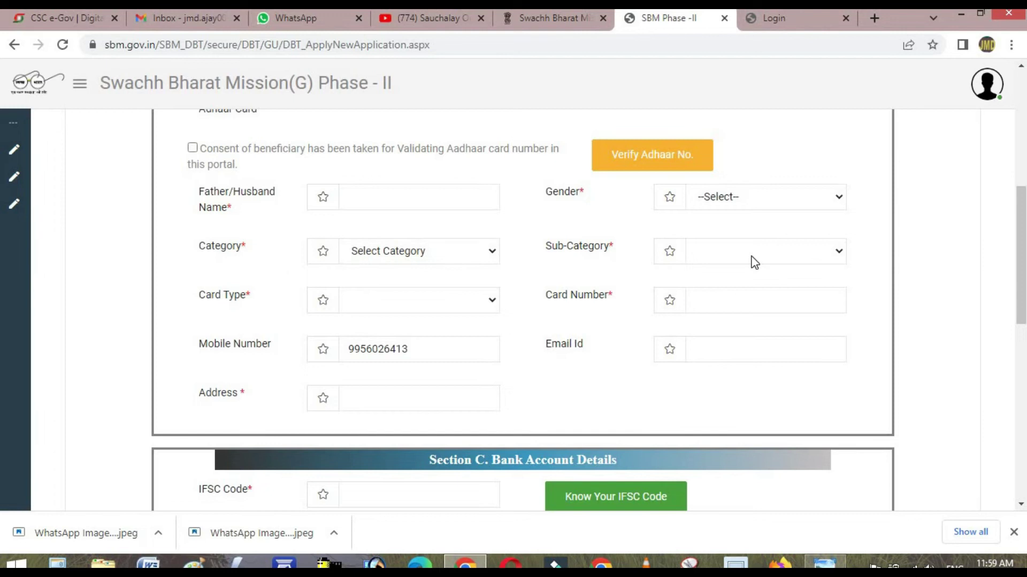
left_click(833, 262)
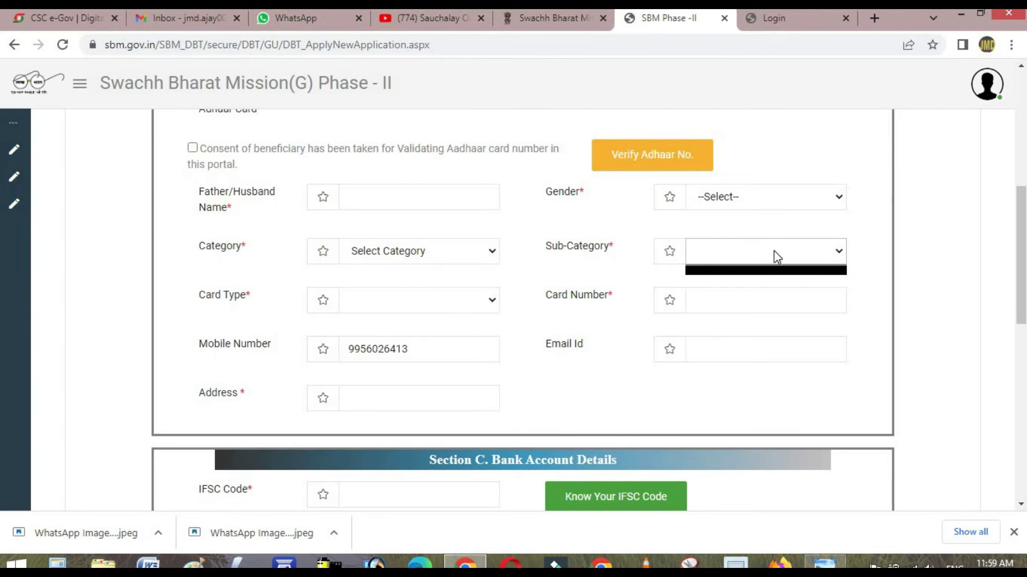
left_click(456, 300)
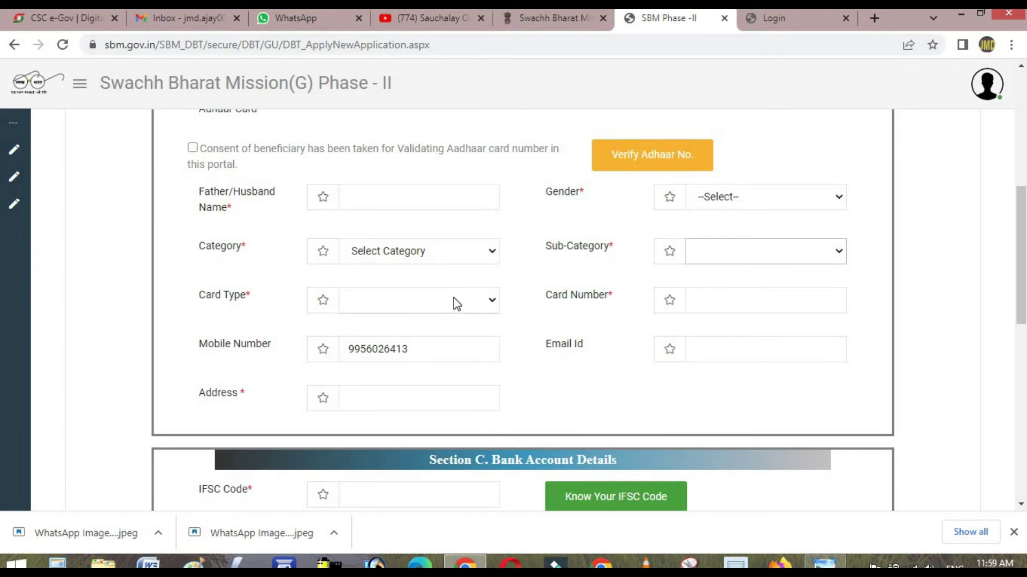
left_click(529, 311)
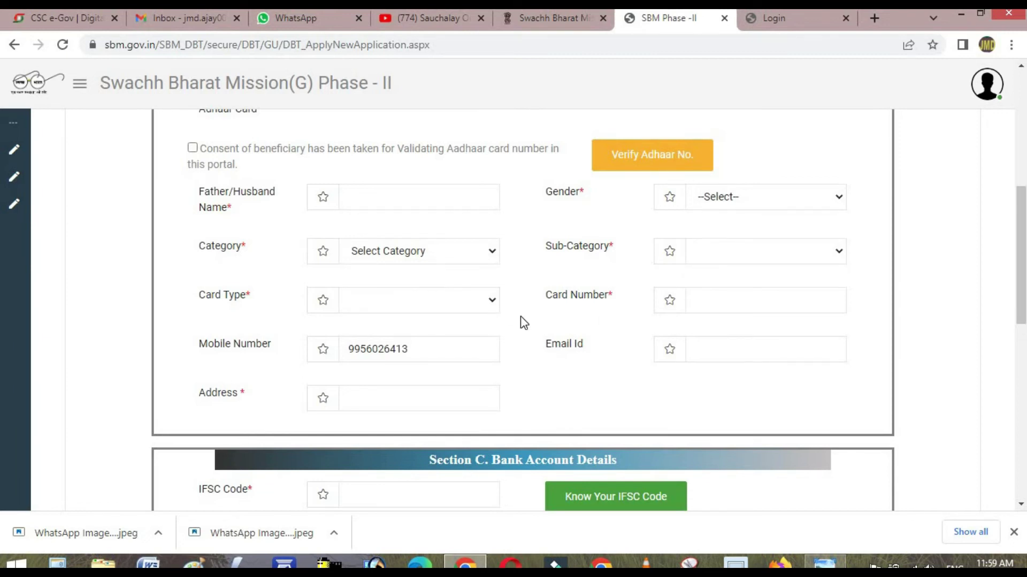
scroll(523, 321, "down", 1)
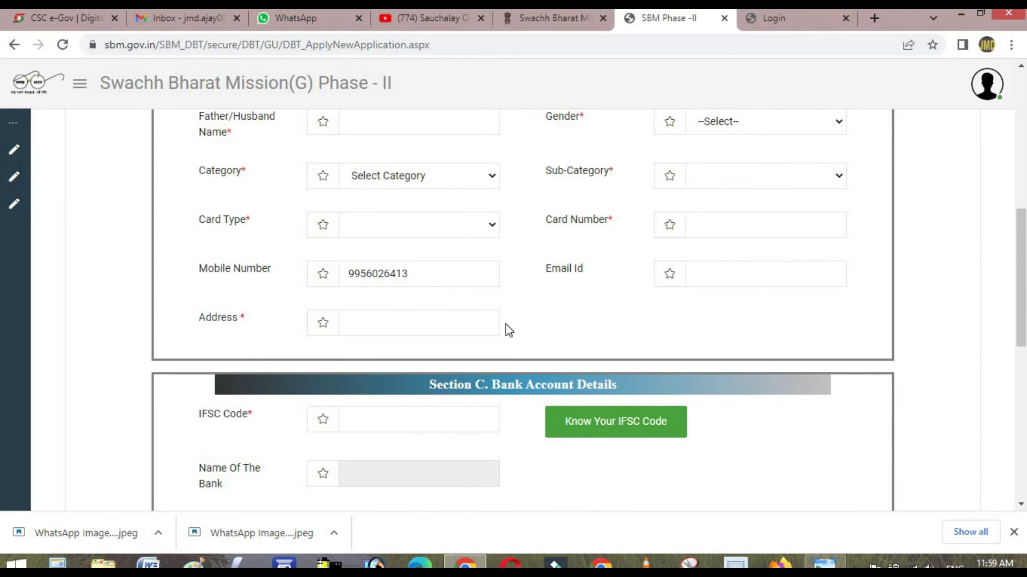
scroll(539, 291, "down", 2)
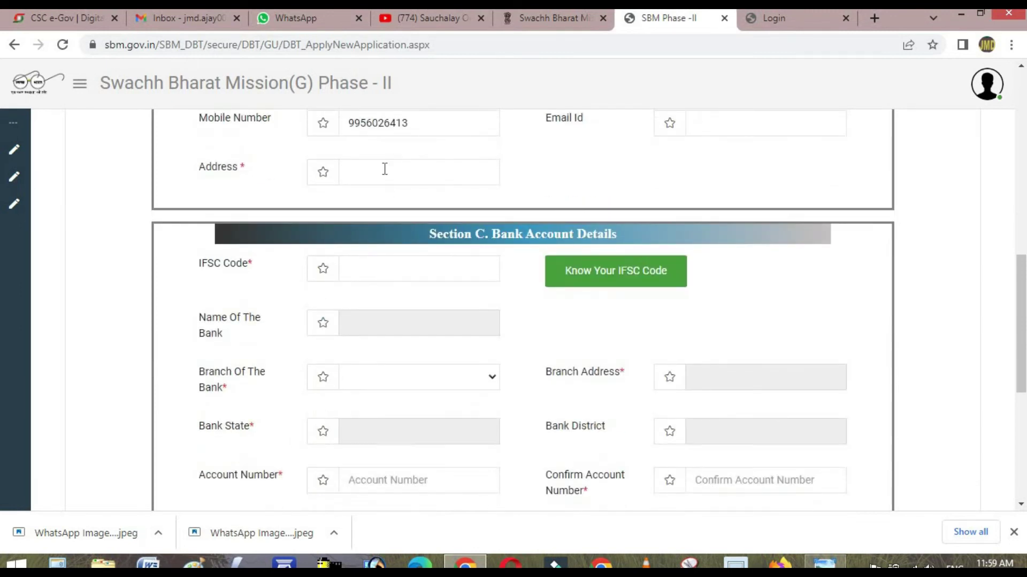
scroll(360, 298, "down", 1)
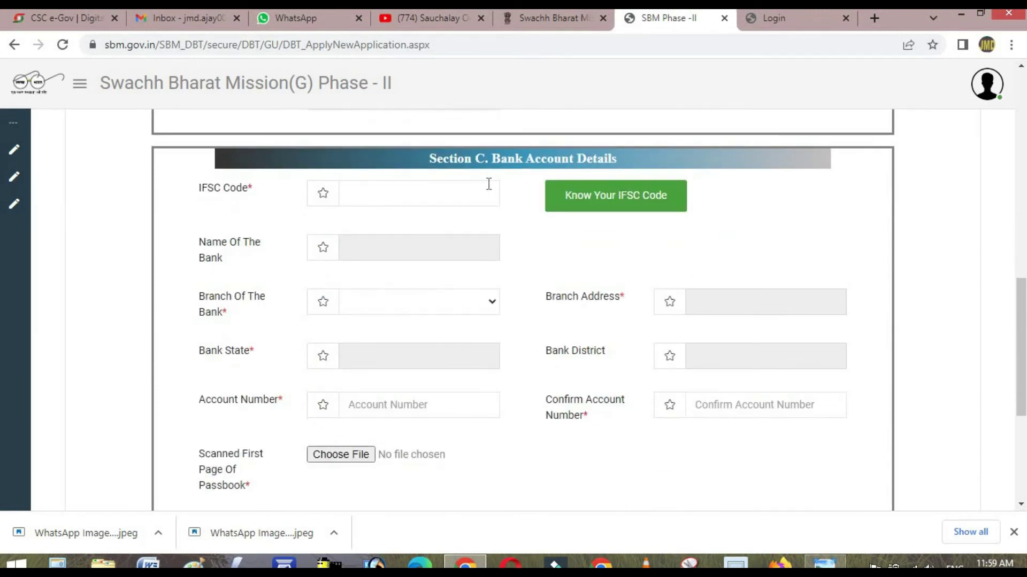
left_click(394, 195)
scroll(417, 343, "down", 1)
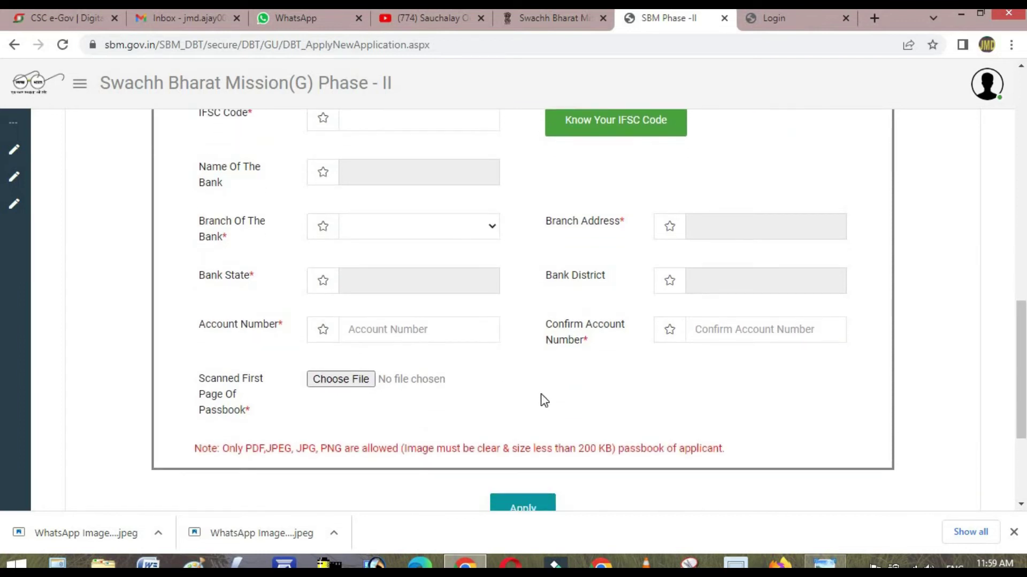
left_click_drag(223, 453, 445, 451)
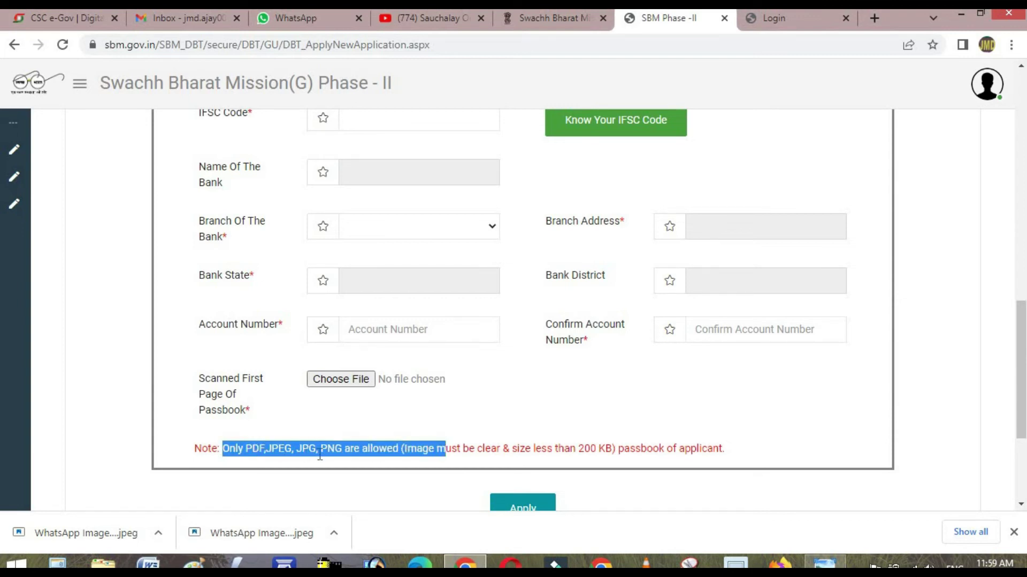
left_click_drag(598, 454, 568, 453)
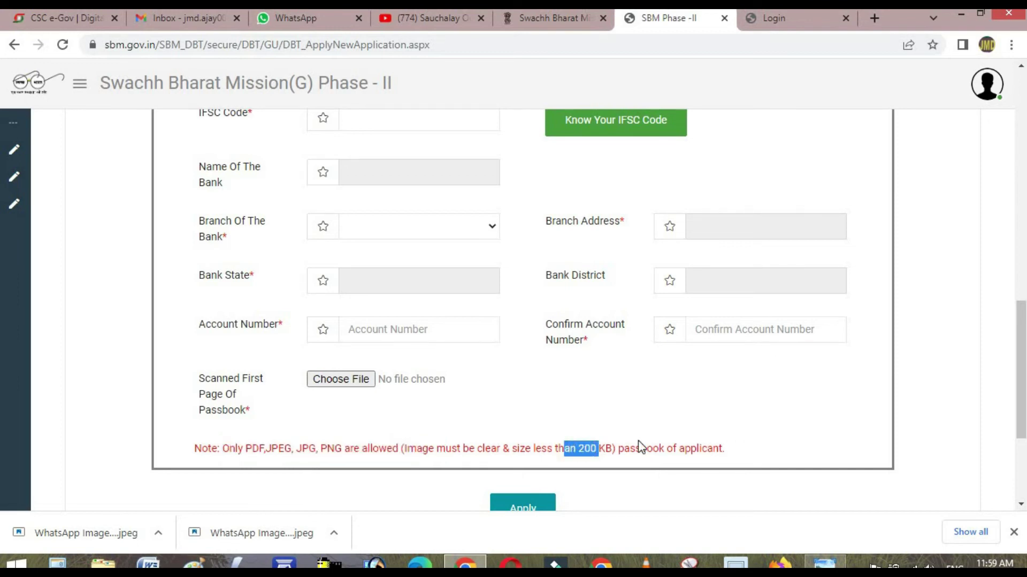
scroll(637, 440, "down", 4)
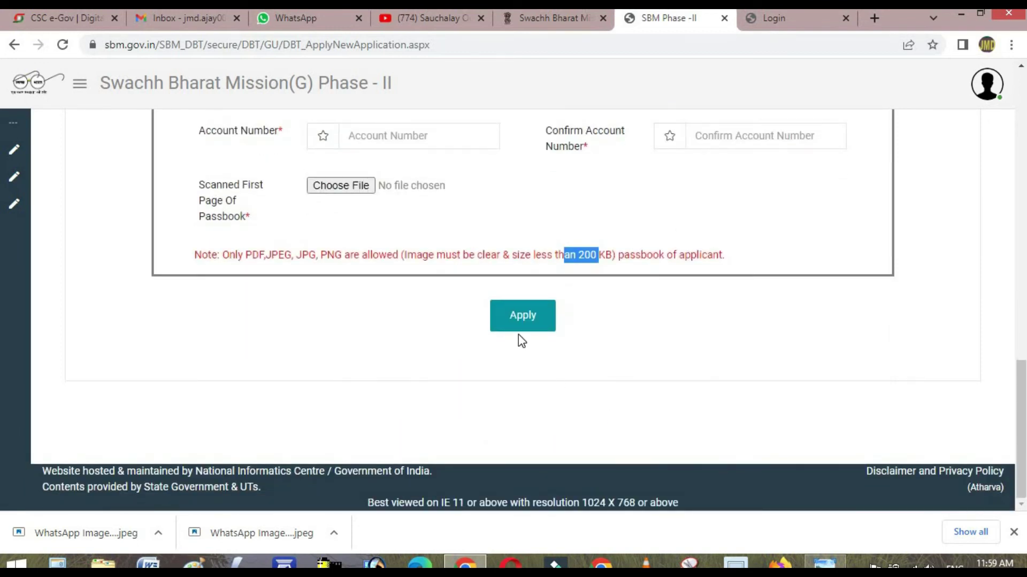
scroll(105, 367, "up", 6)
mouse_move(53, 179)
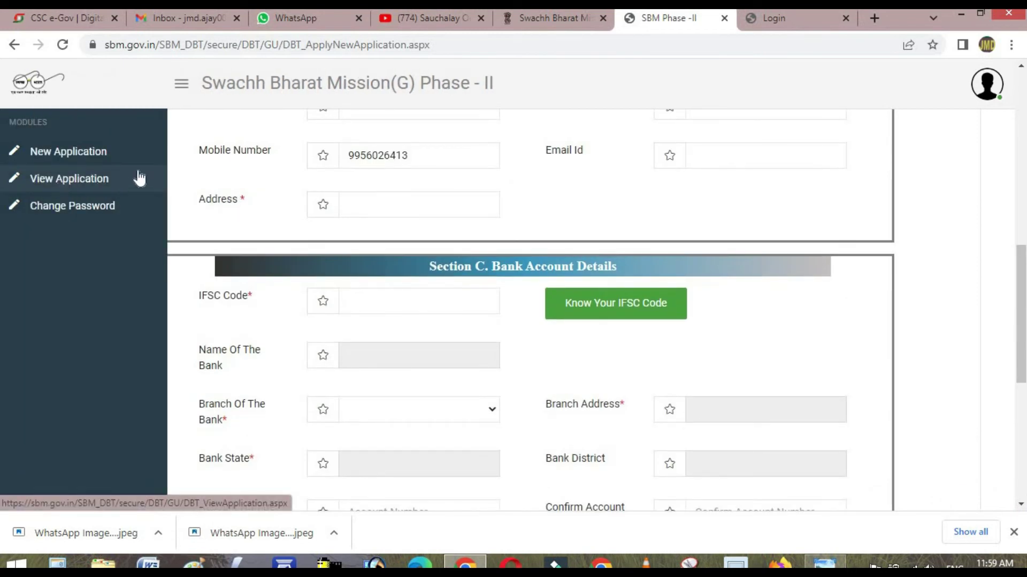
- Open View Application and check the Track Status timeline of the received application
left_click(70, 182)
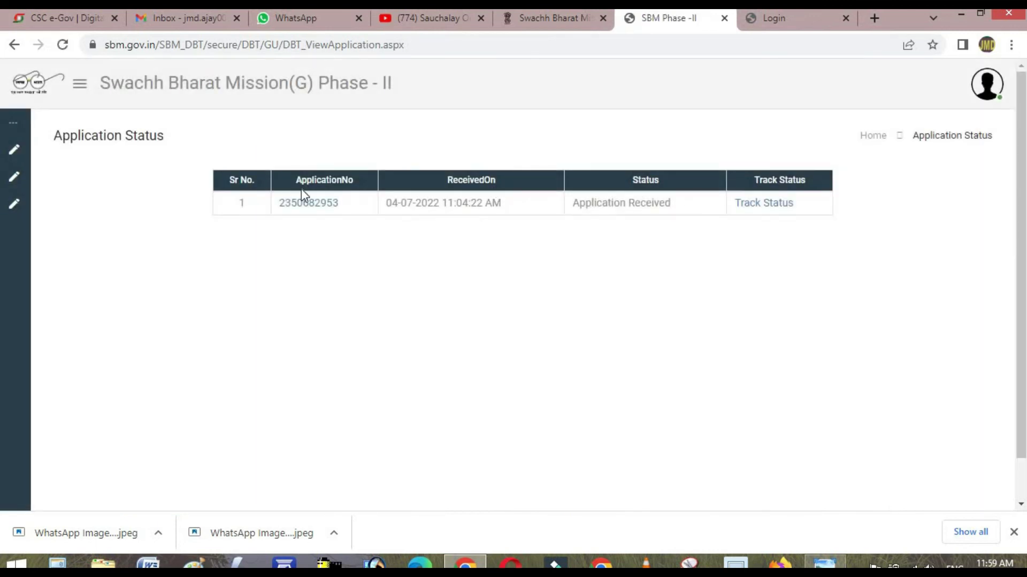
left_click(778, 206)
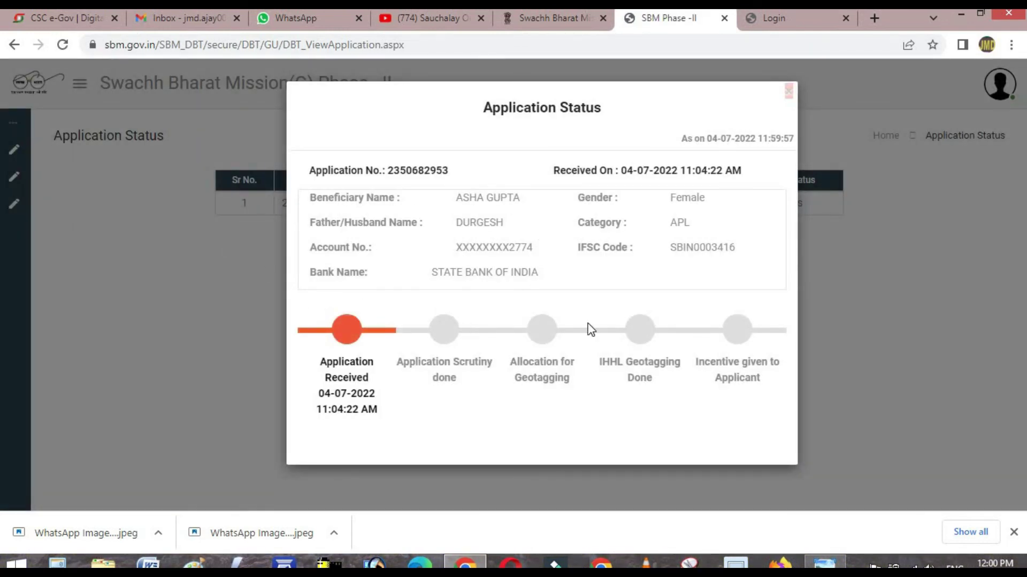
left_click(790, 91)
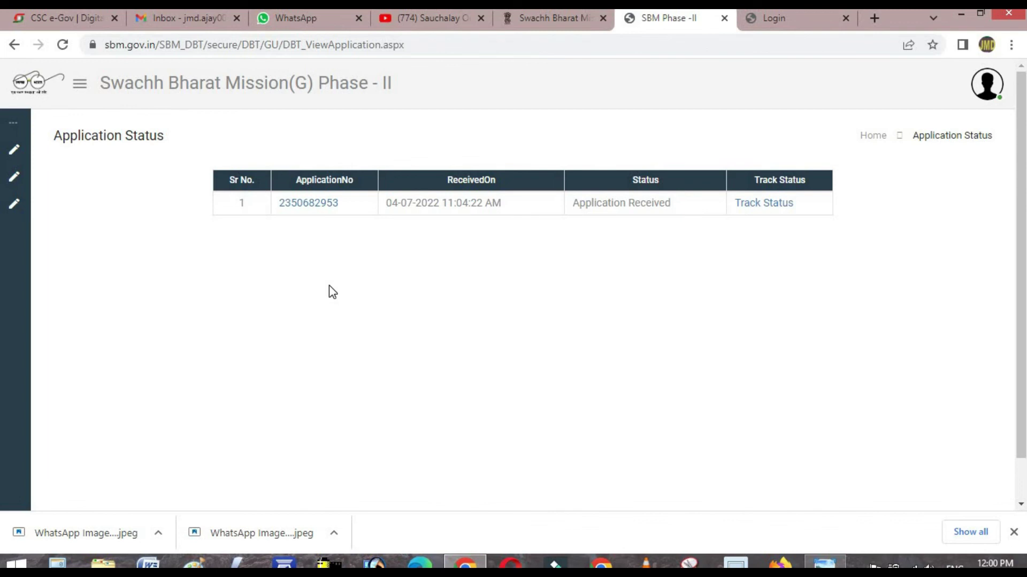
- Open the application number's Applicant Details and scroll through its personal, address and bank sections
left_click(324, 206)
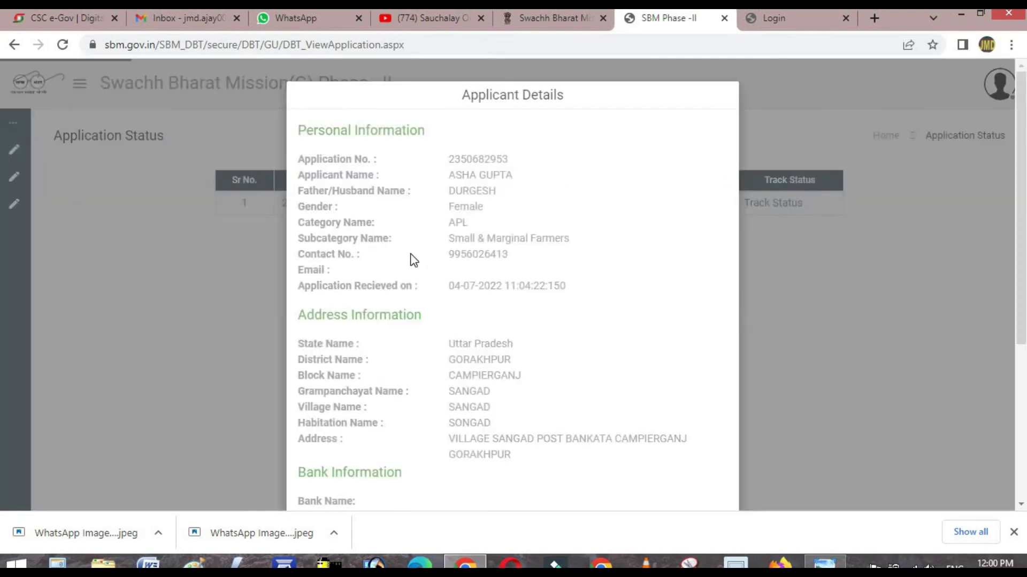
scroll(519, 310, "down", 3)
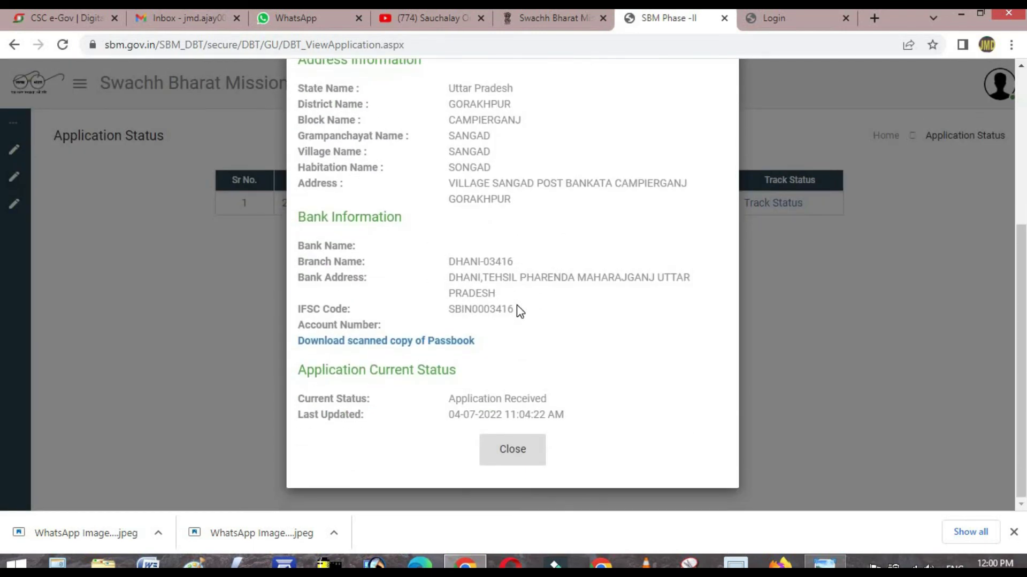
scroll(820, 313, "up", 2)
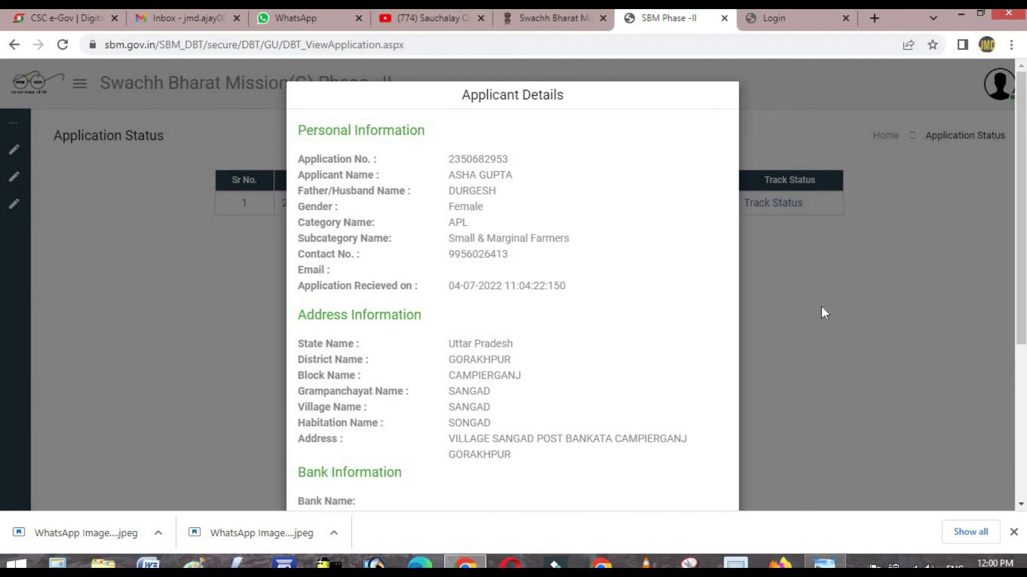
scroll(797, 318, "down", 4)
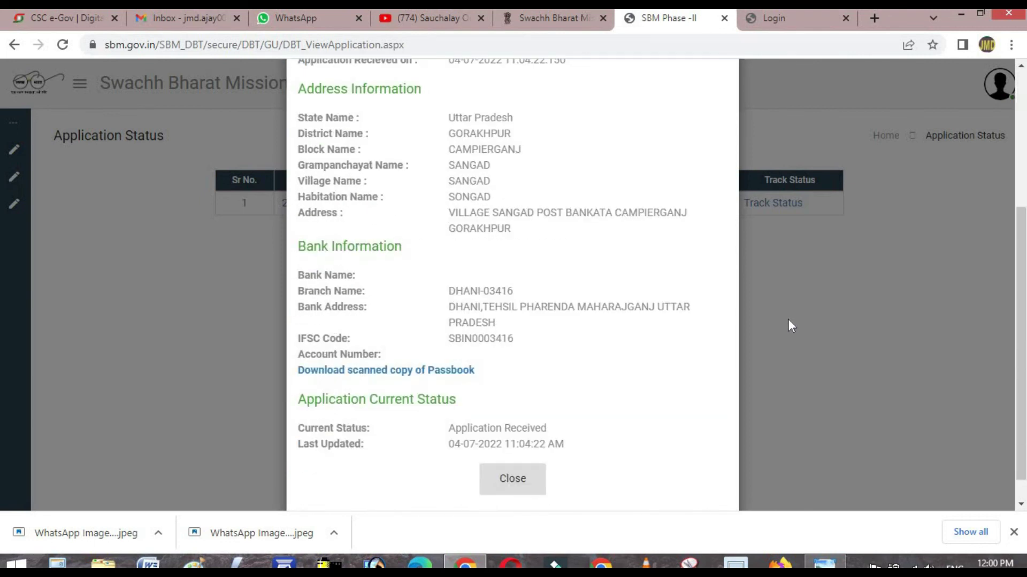